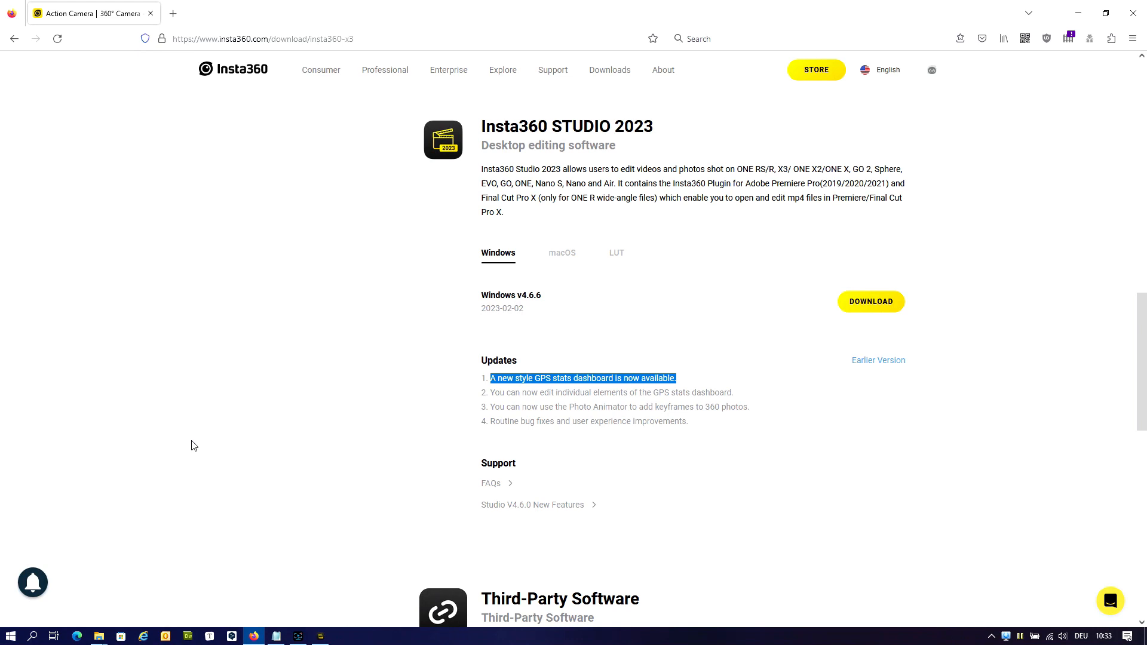
# Examine the Windows, macOS and LUT download options for Insta360 STUDIO 2023 on the download page
pyautogui.click(328, 281)
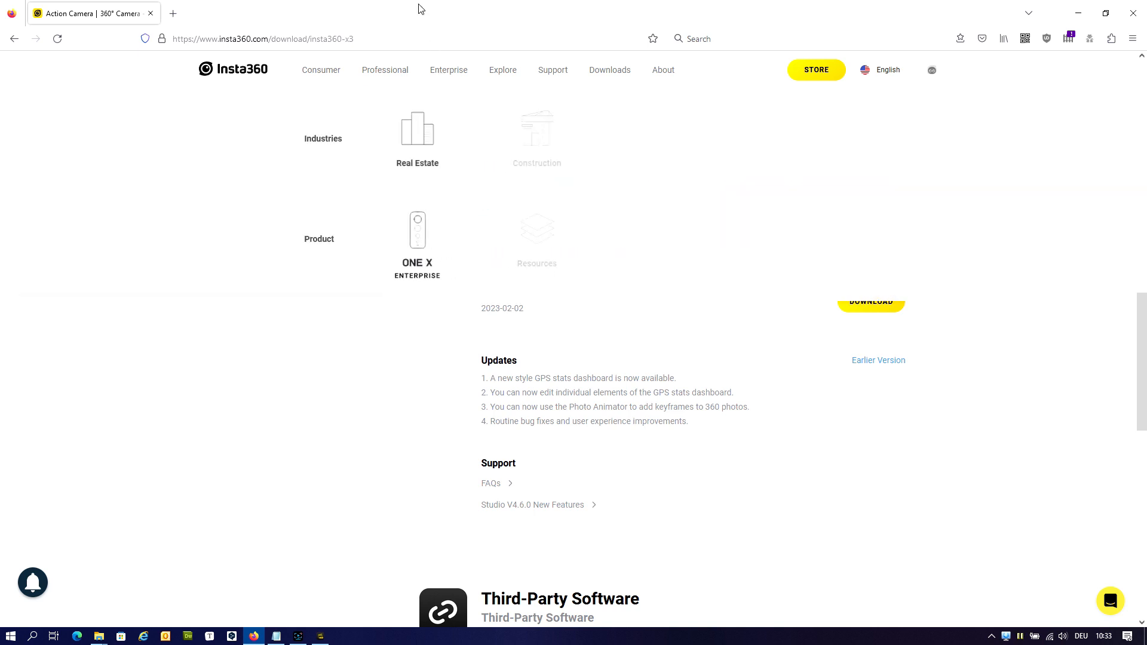
pyautogui.scroll(7, 668, 356)
pyautogui.scroll(8, 668, 355)
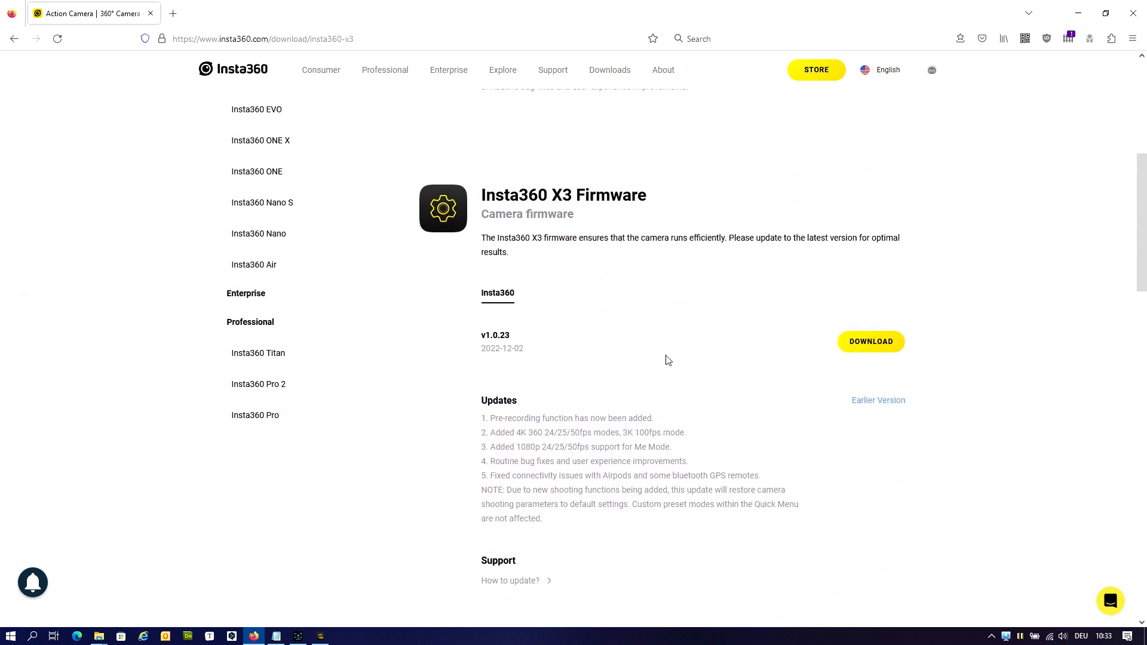
pyautogui.scroll(-15, 676, 282)
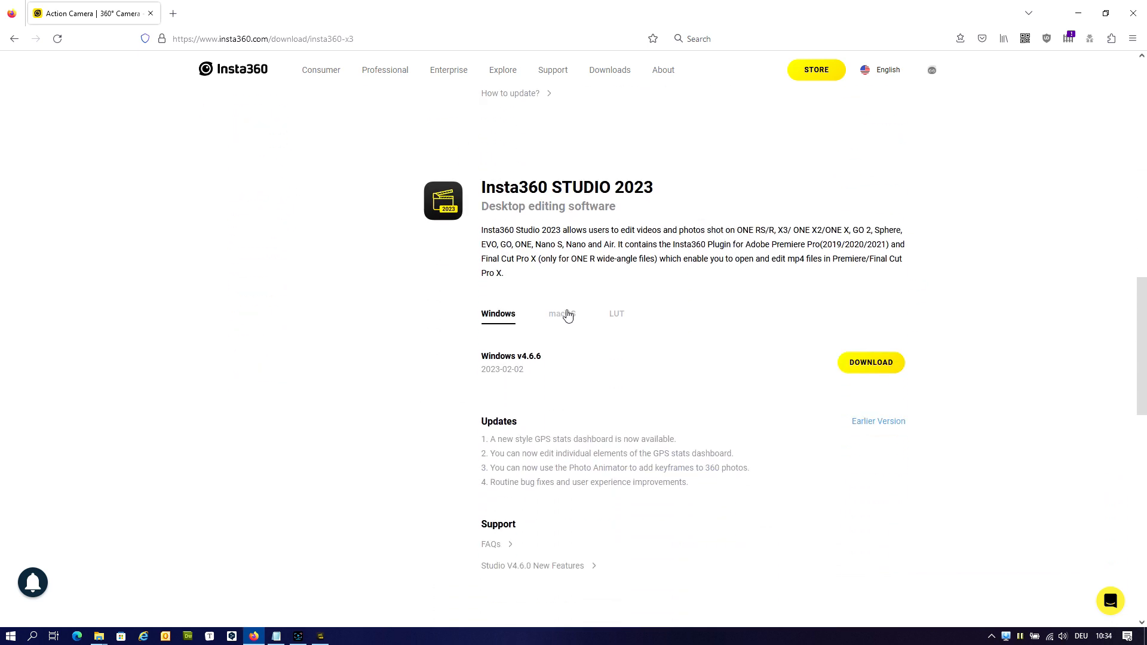
pyautogui.click(562, 314)
pyautogui.click(488, 313)
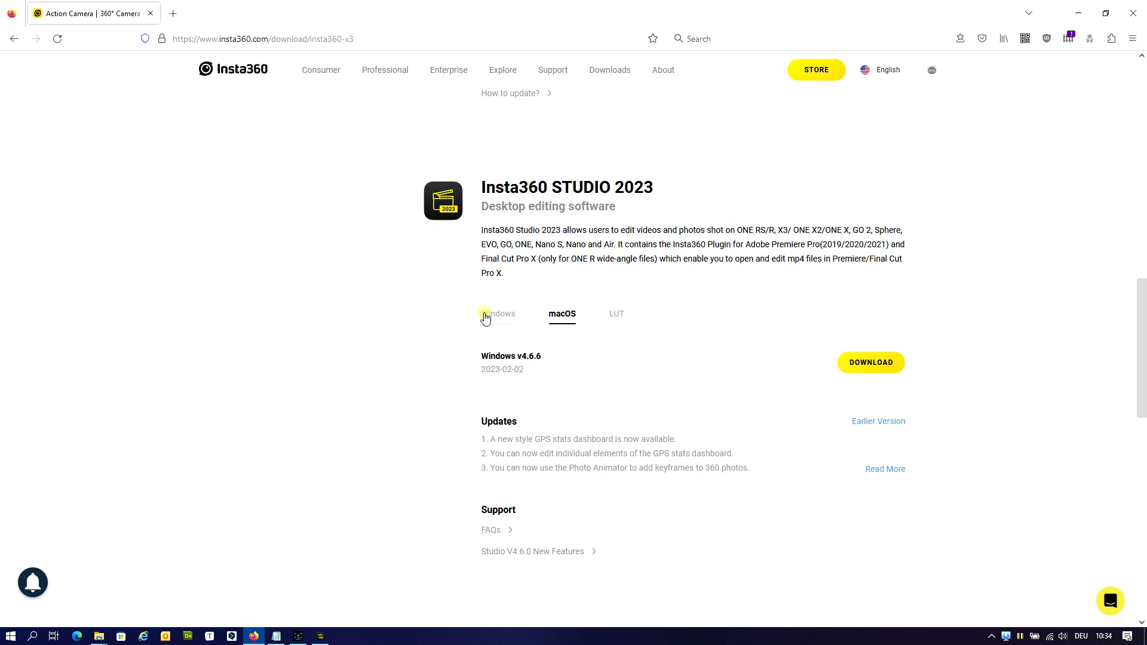
pyautogui.click(622, 315)
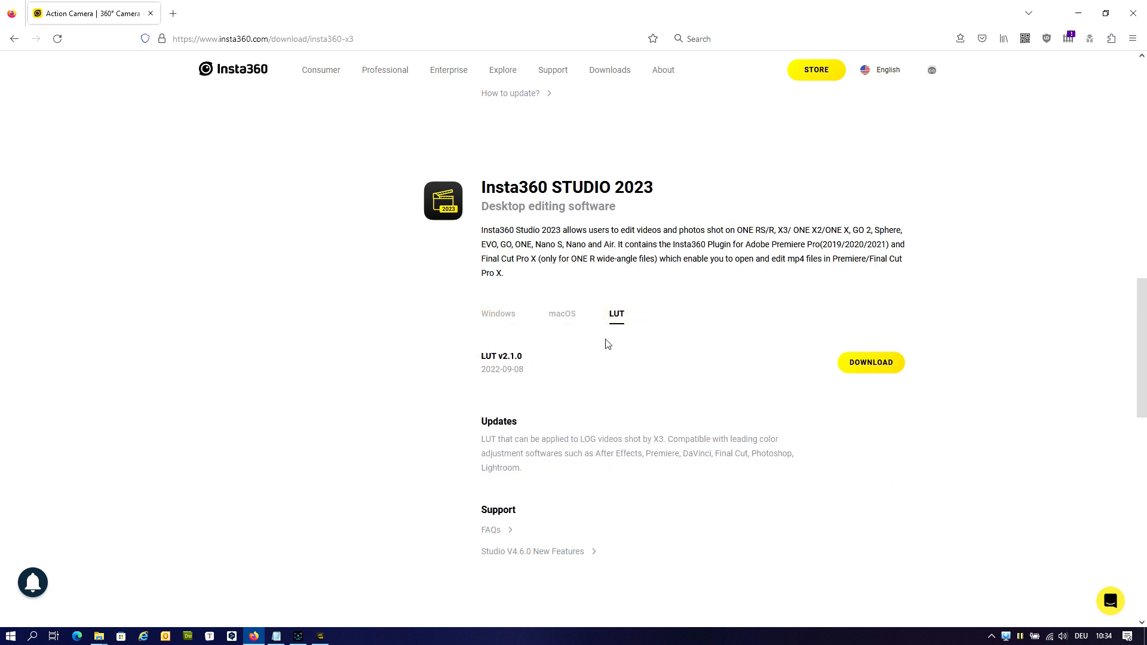
pyautogui.click(507, 315)
pyautogui.scroll(-5, 707, 328)
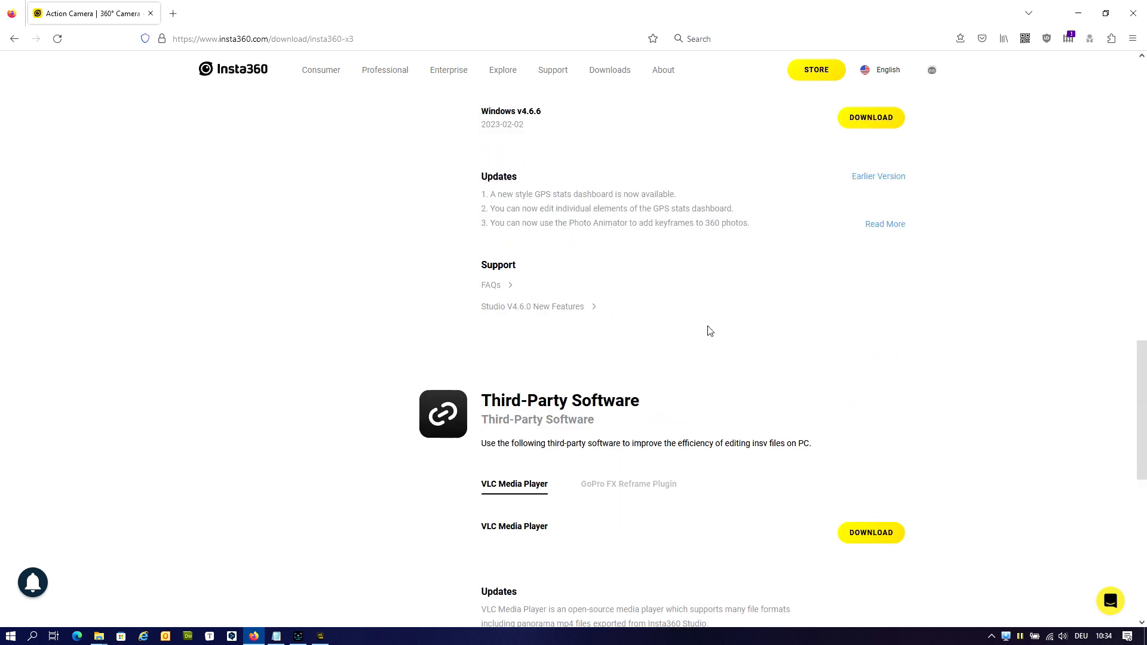
pyautogui.scroll(12, 709, 333)
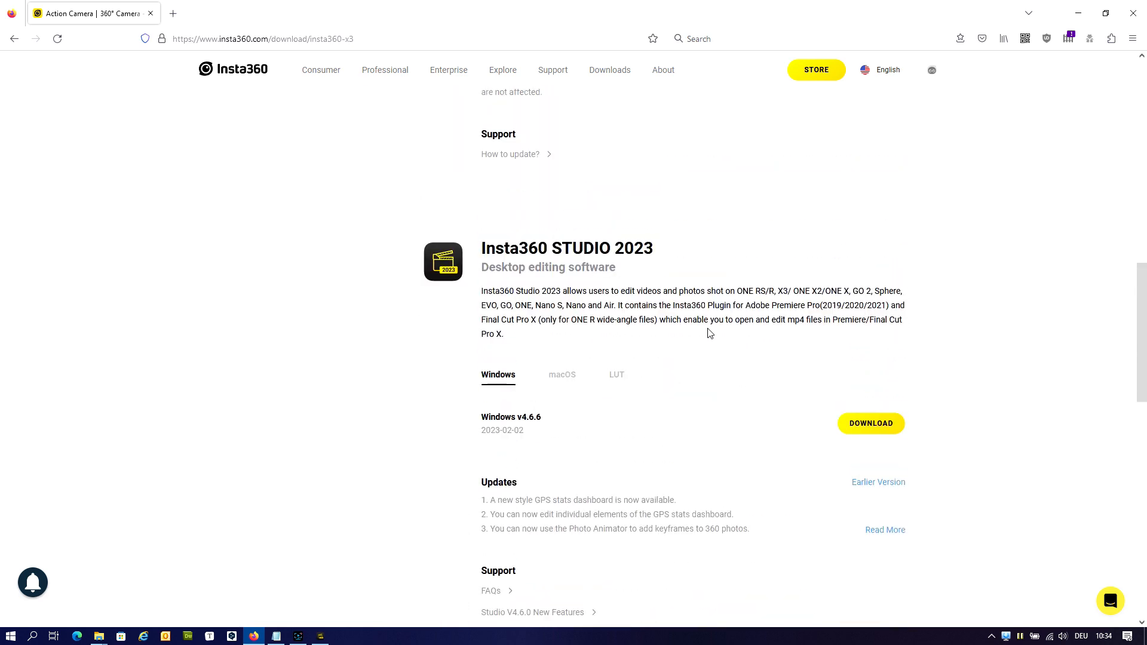
# Check the download page's web address and review its Insta360 X3 firmware and Windows Studio sections
pyautogui.click(436, 40)
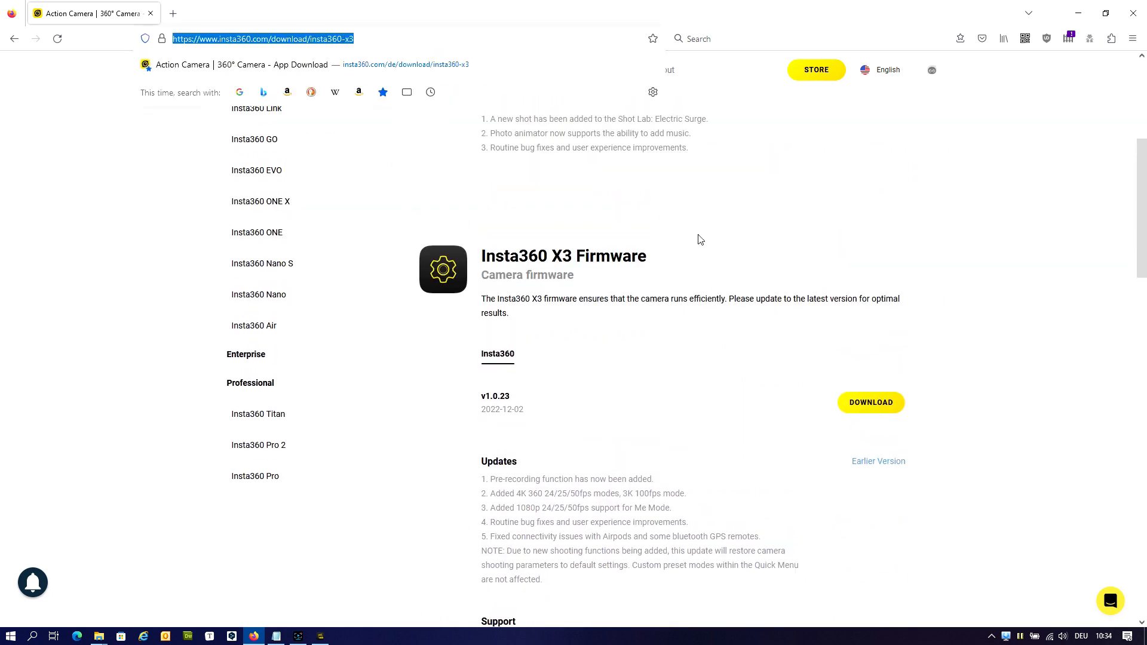
pyautogui.click(702, 351)
pyautogui.scroll(3, 702, 351)
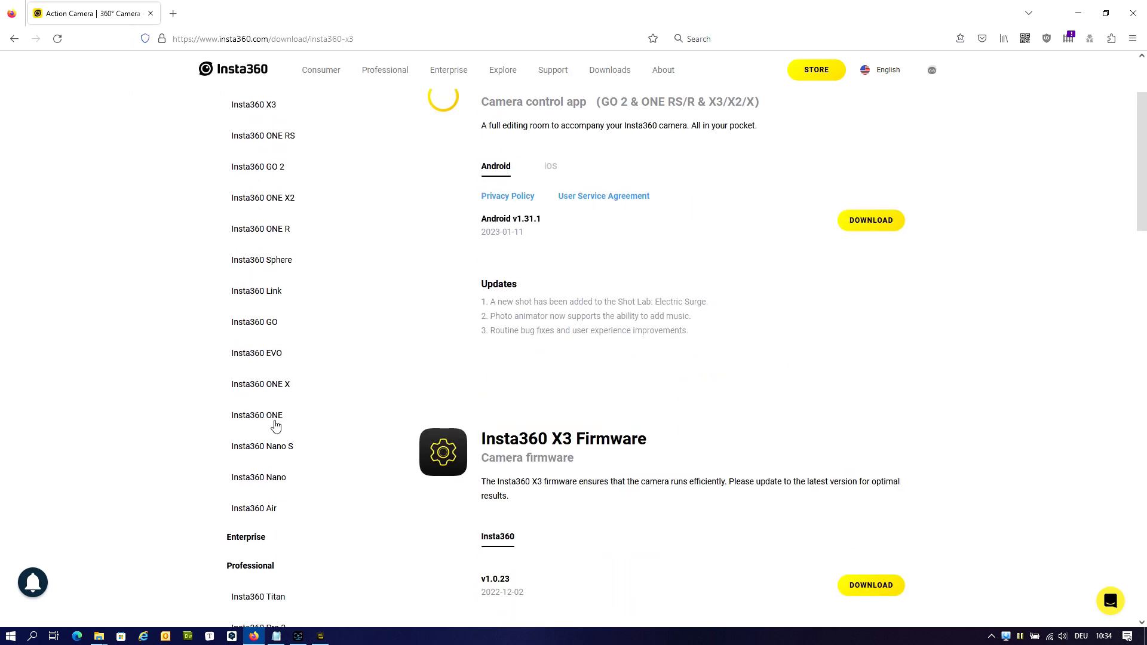
pyautogui.scroll(-5, 751, 382)
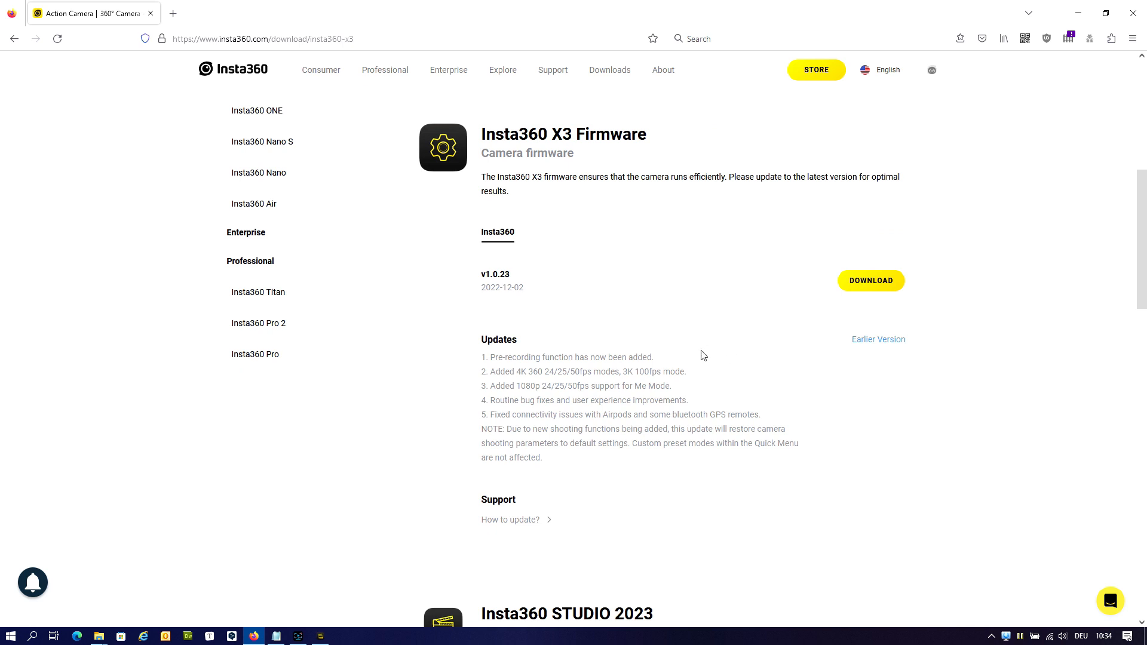
pyautogui.scroll(-5, 708, 297)
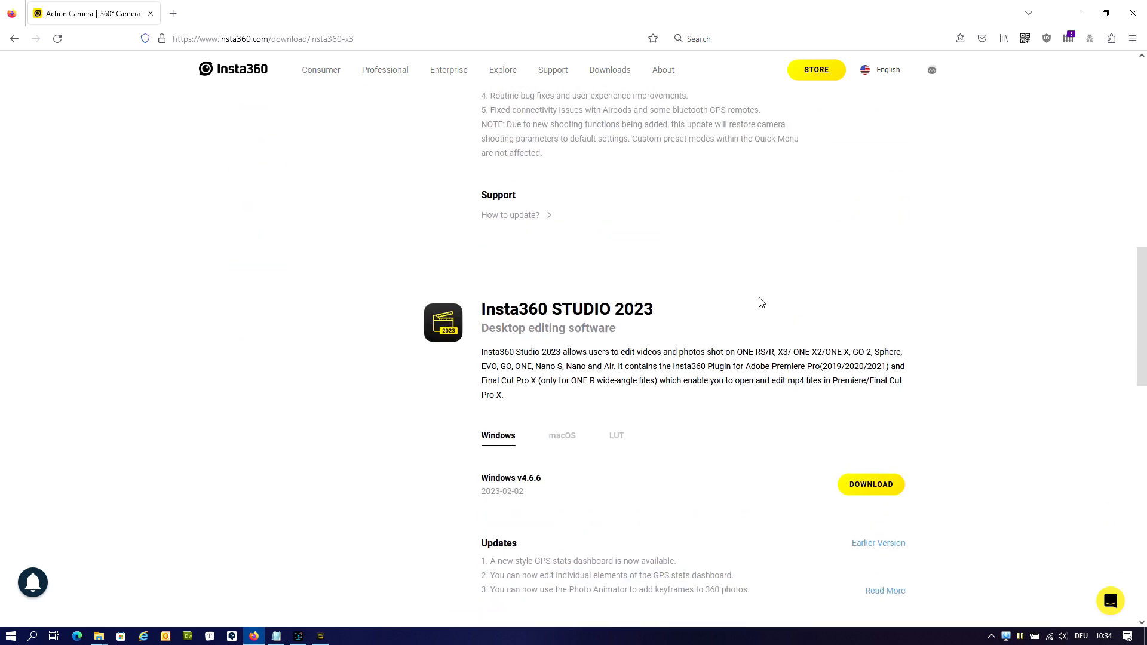
pyautogui.scroll(-3, 760, 302)
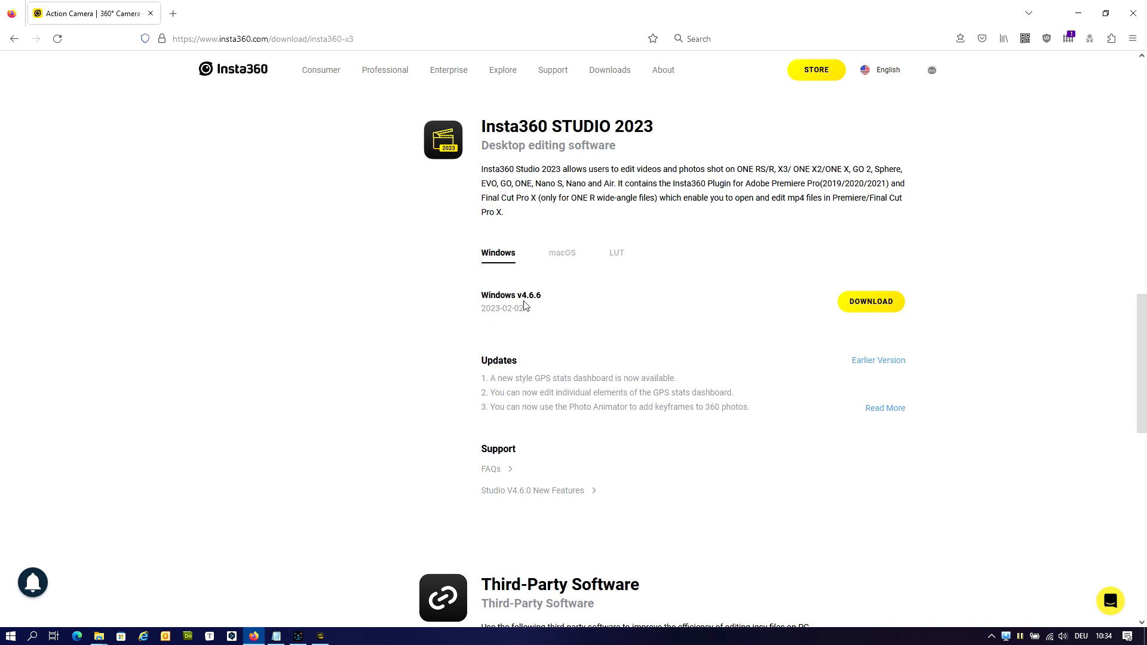
# Expand the Windows v4.6.6 update notes and highlight the entries on the GPS stats dashboard and Photo Animator keyframes for reading
pyautogui.click(884, 409)
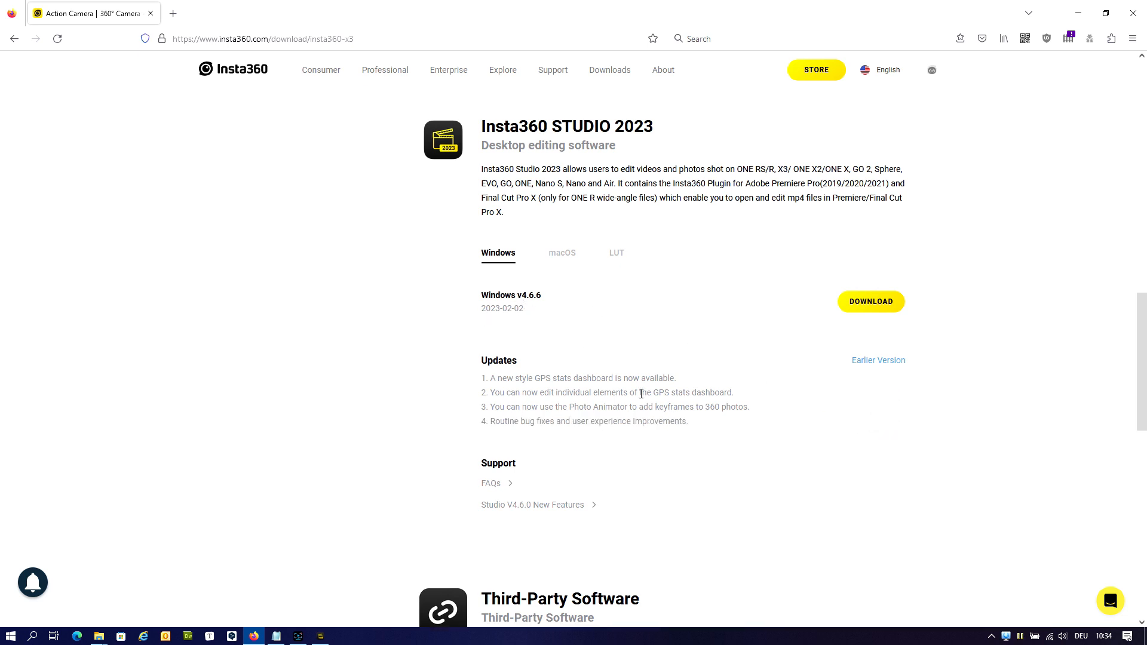
pyautogui.moveTo(490, 377); pyautogui.dragTo(677, 380)
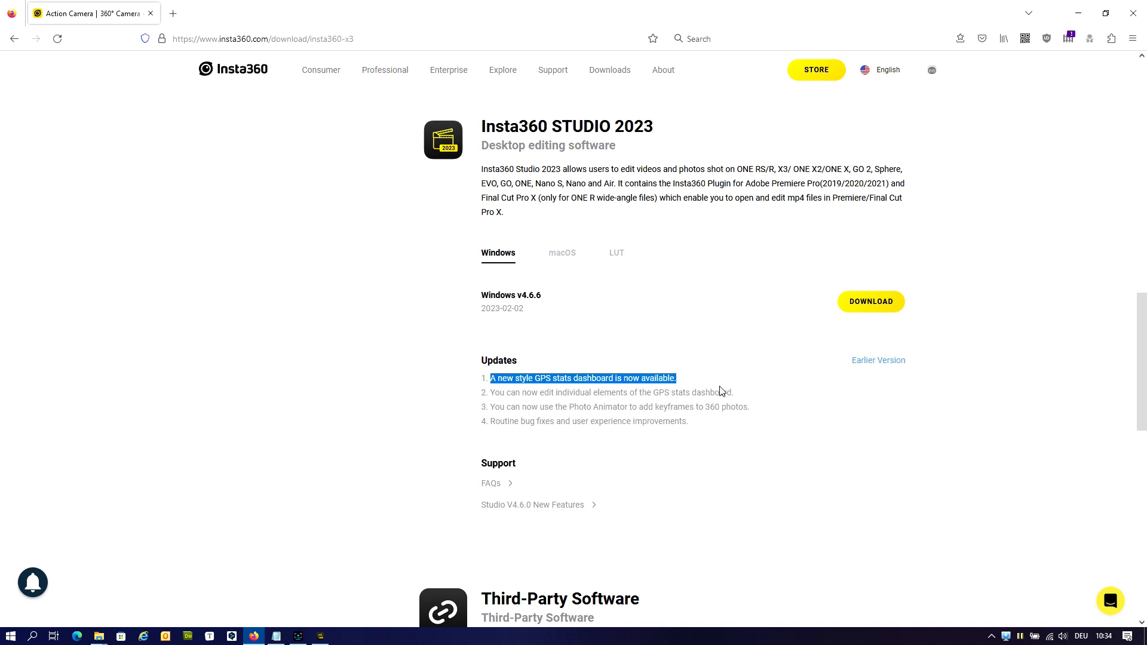
pyautogui.click(560, 393)
pyautogui.moveTo(491, 392); pyautogui.dragTo(748, 404)
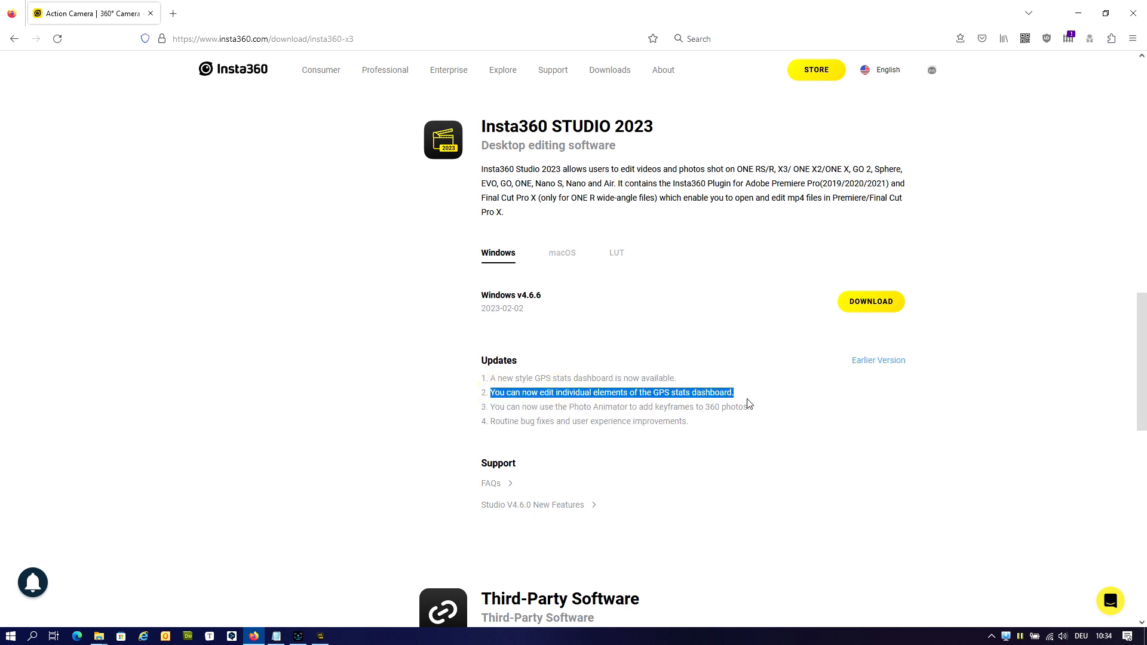
pyautogui.click(556, 410)
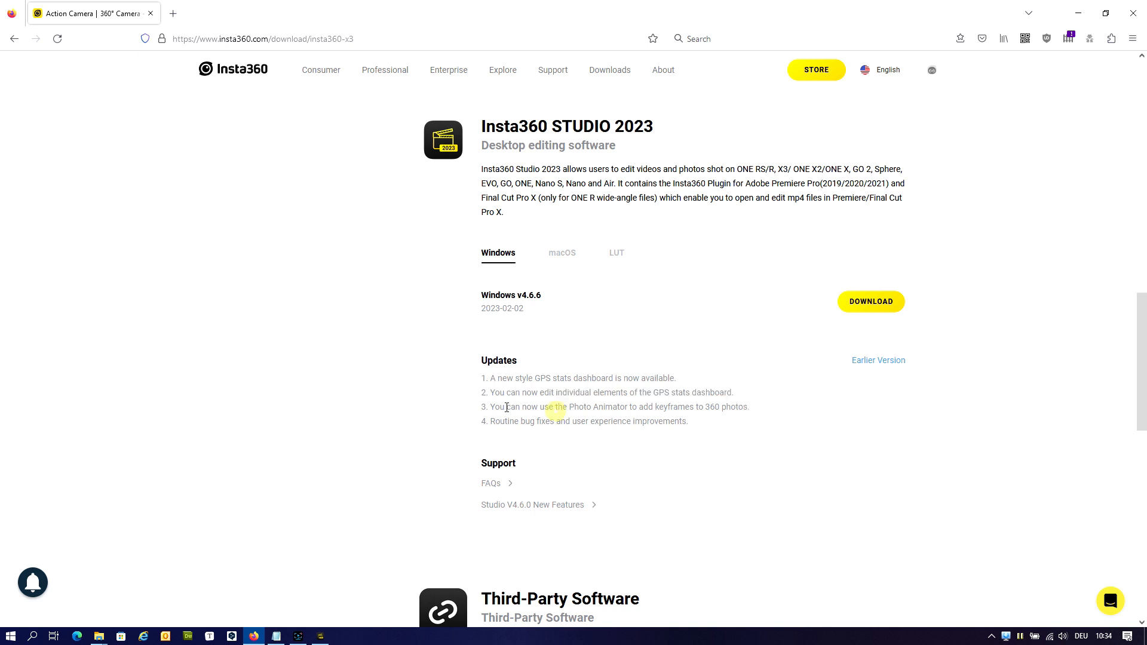
pyautogui.moveTo(491, 408); pyautogui.dragTo(789, 432)
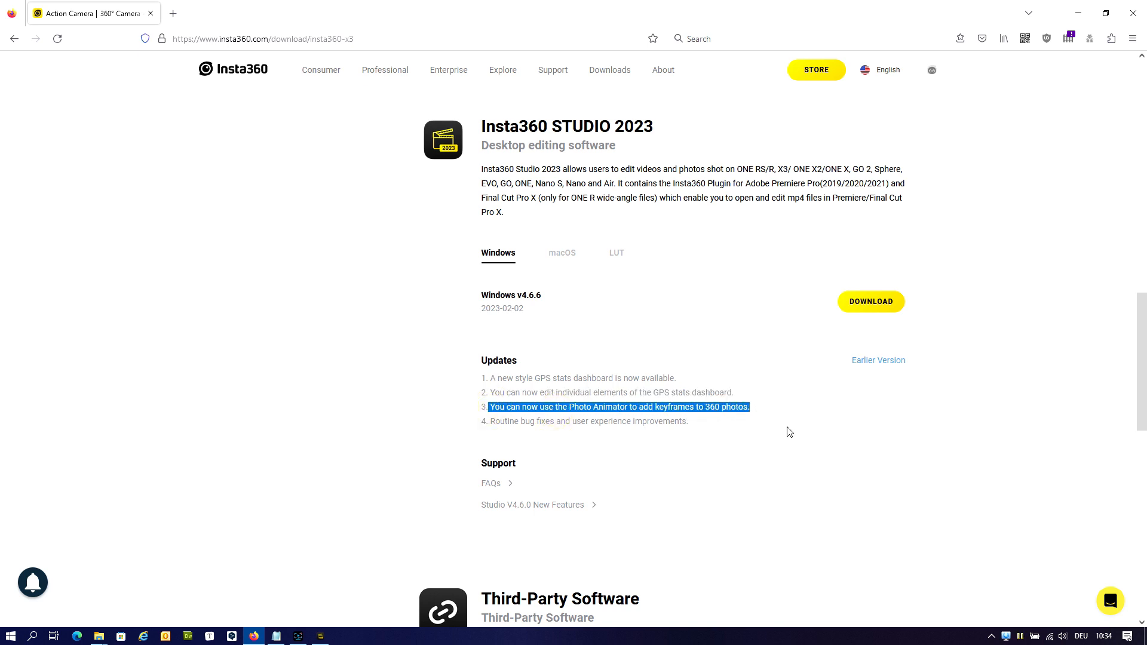
pyautogui.click(759, 408)
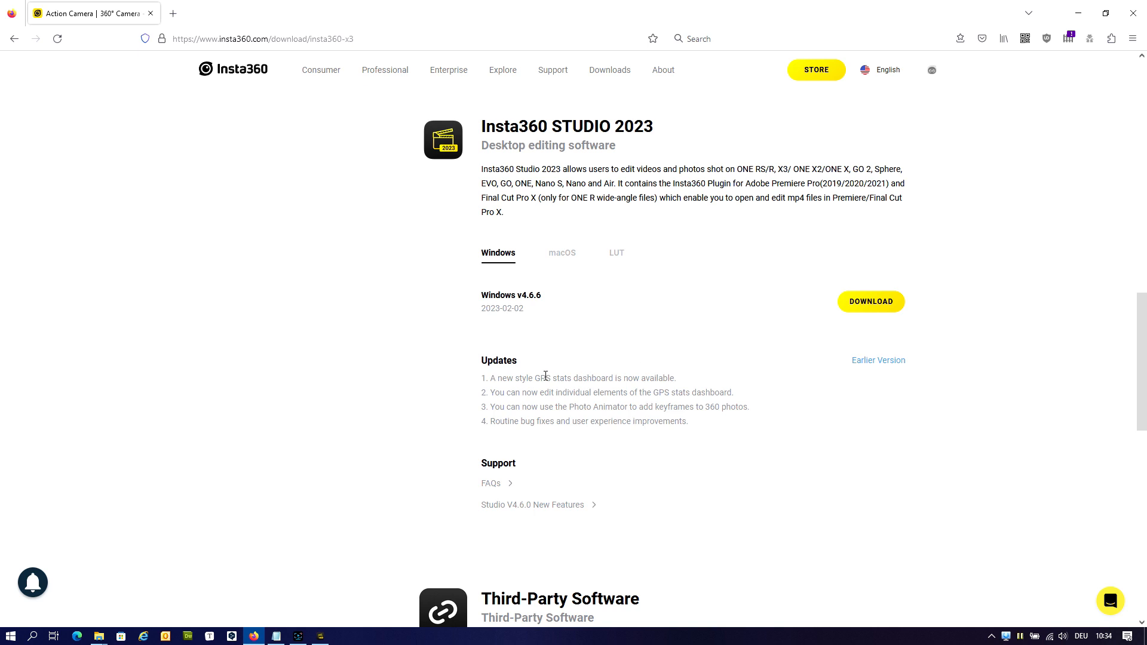
pyautogui.moveTo(491, 378); pyautogui.dragTo(681, 381)
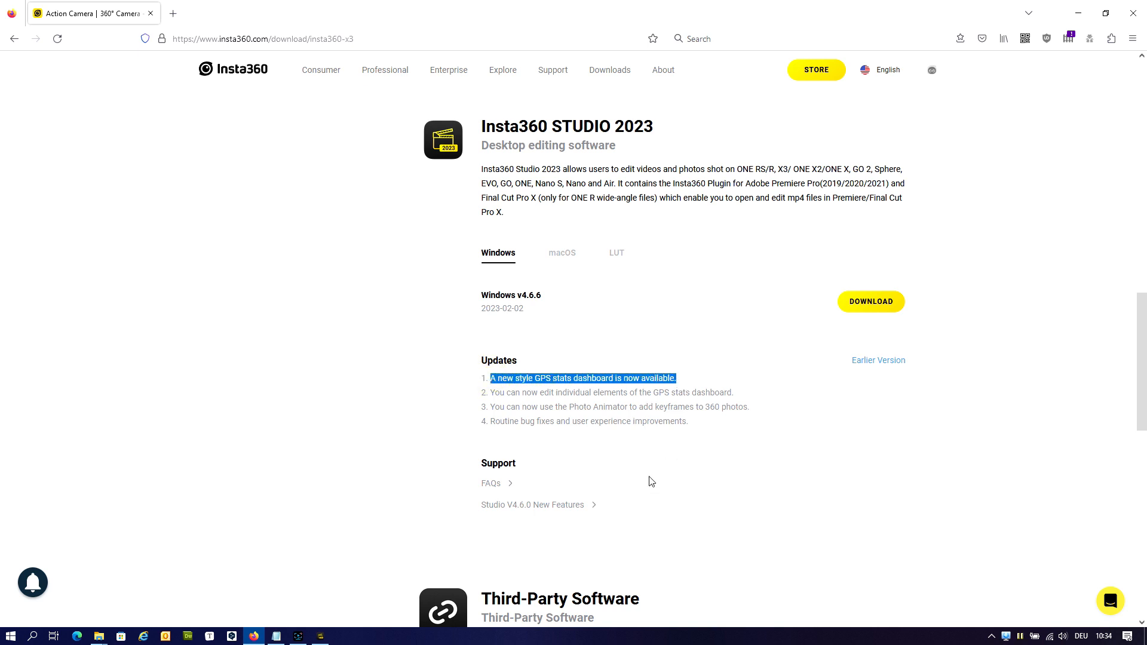
# Switch to Insta360 Studio and try the MySpecial preset on the stats dashboard, followed by the 01-Normal preset
pyautogui.click(321, 637)
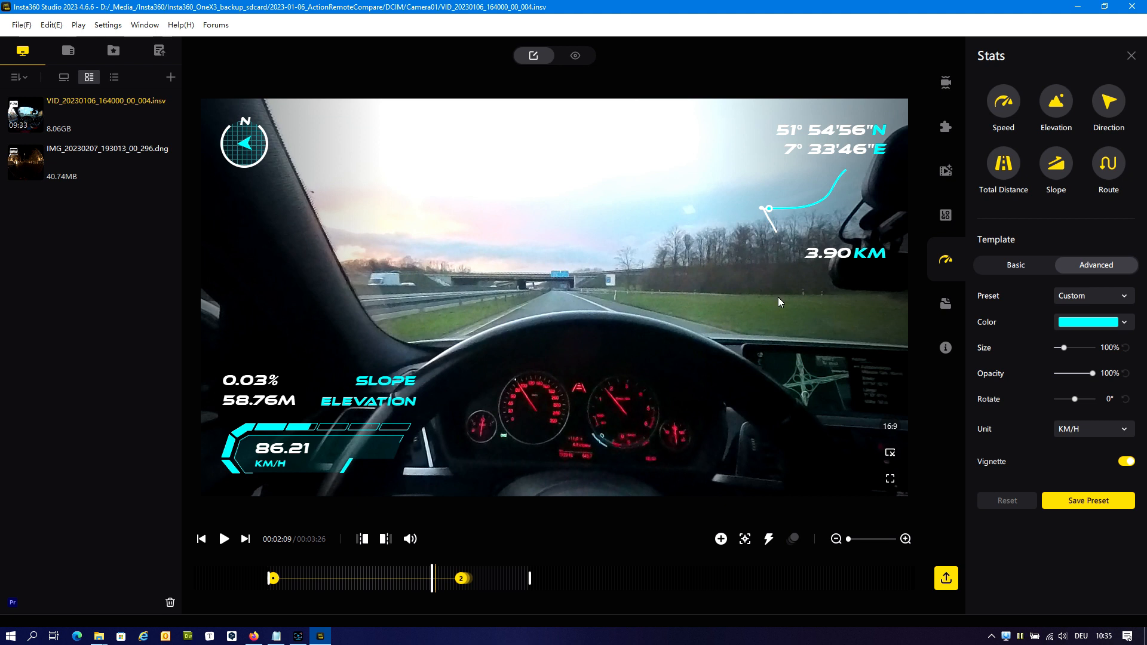
pyautogui.click(1108, 295)
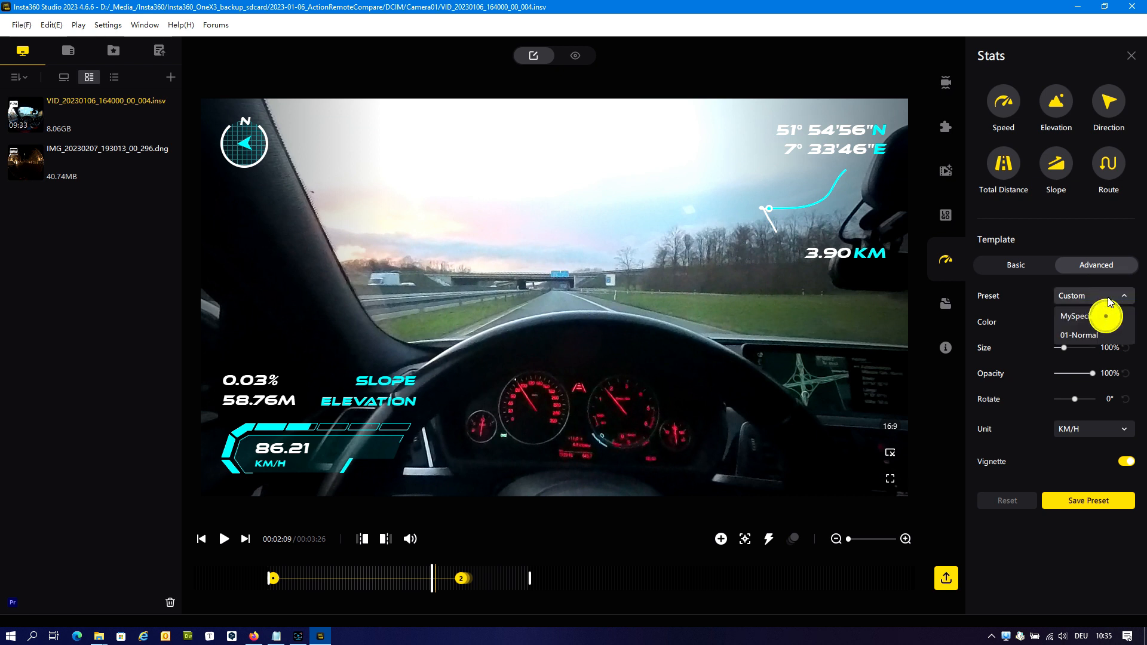
pyautogui.click(1128, 316)
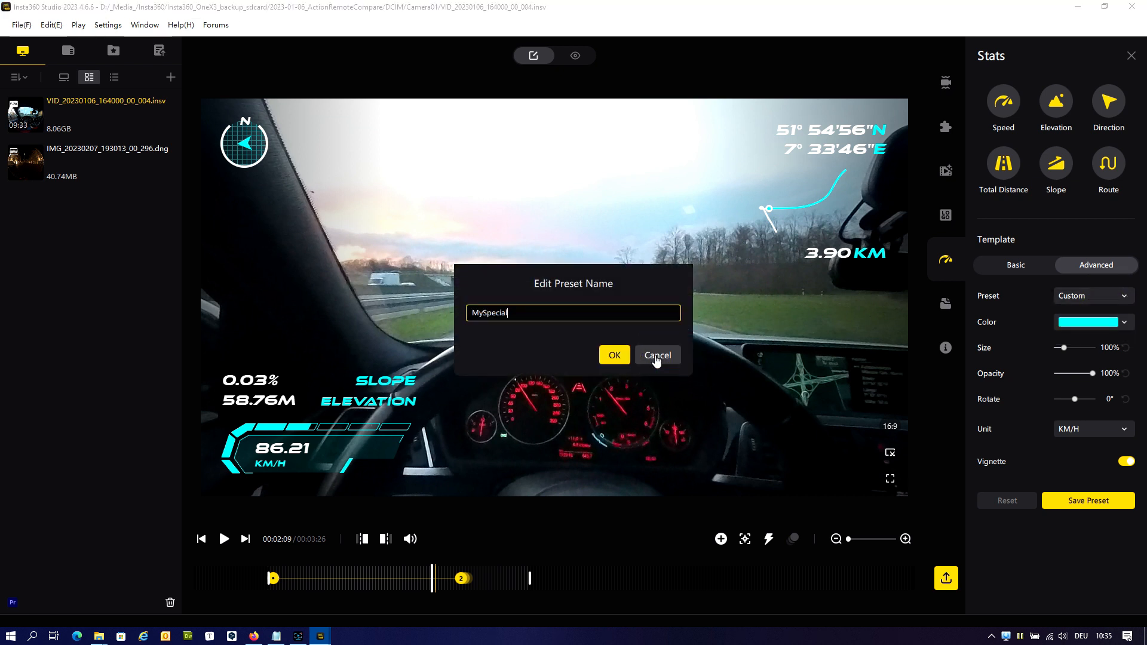
pyautogui.click(656, 357)
pyautogui.click(1063, 299)
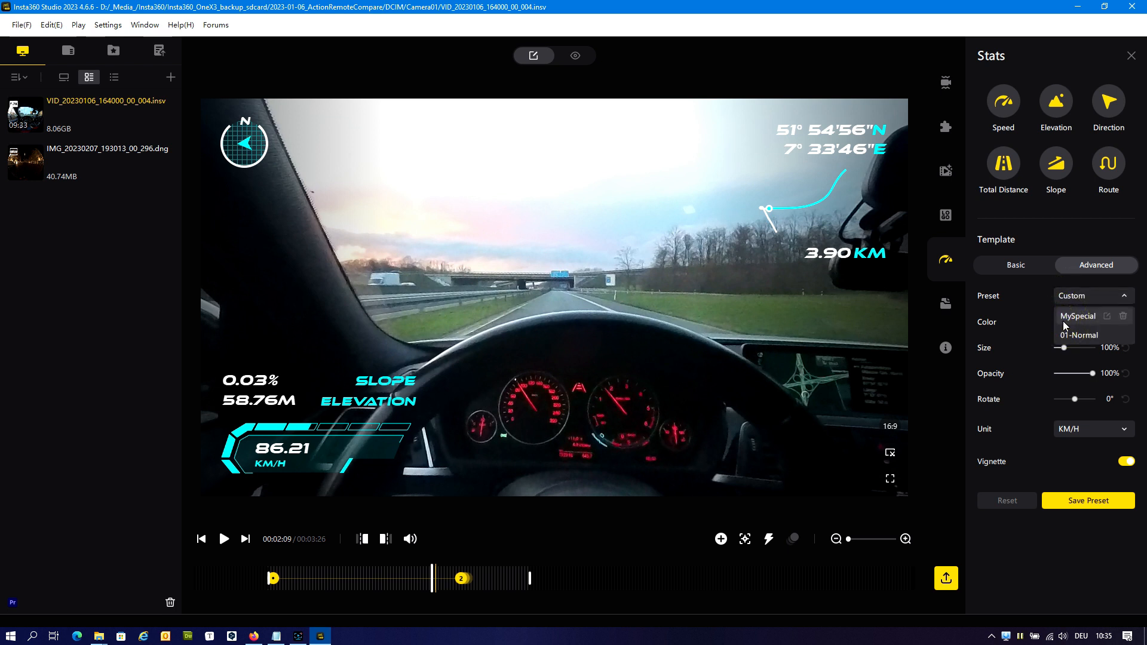
pyautogui.click(1065, 323)
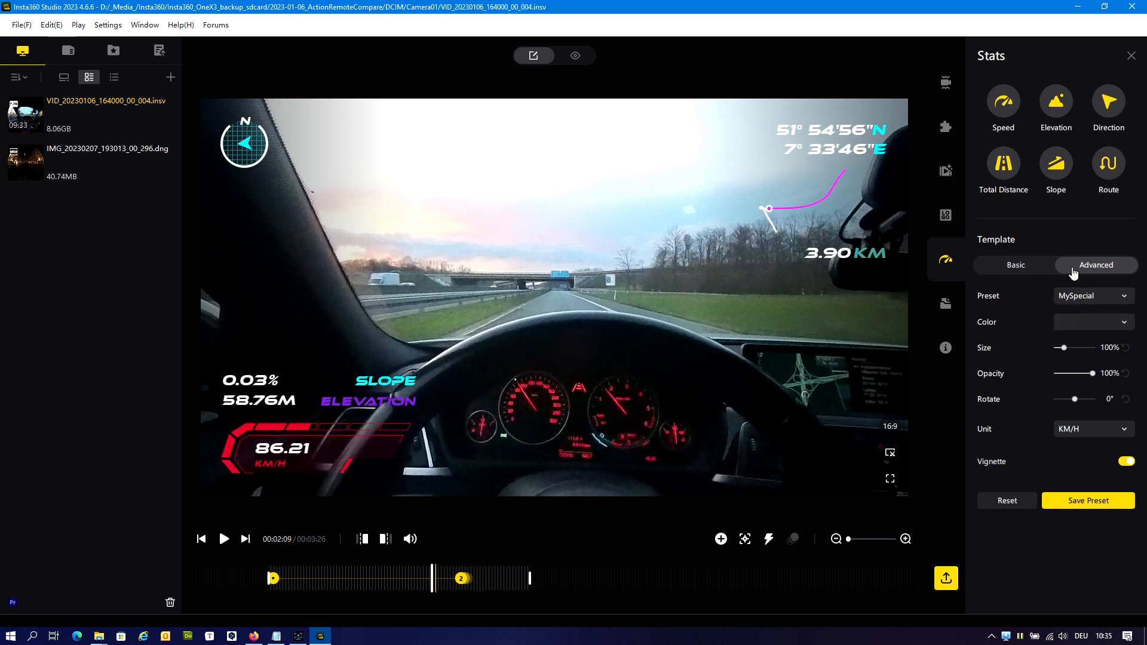
pyautogui.click(1075, 296)
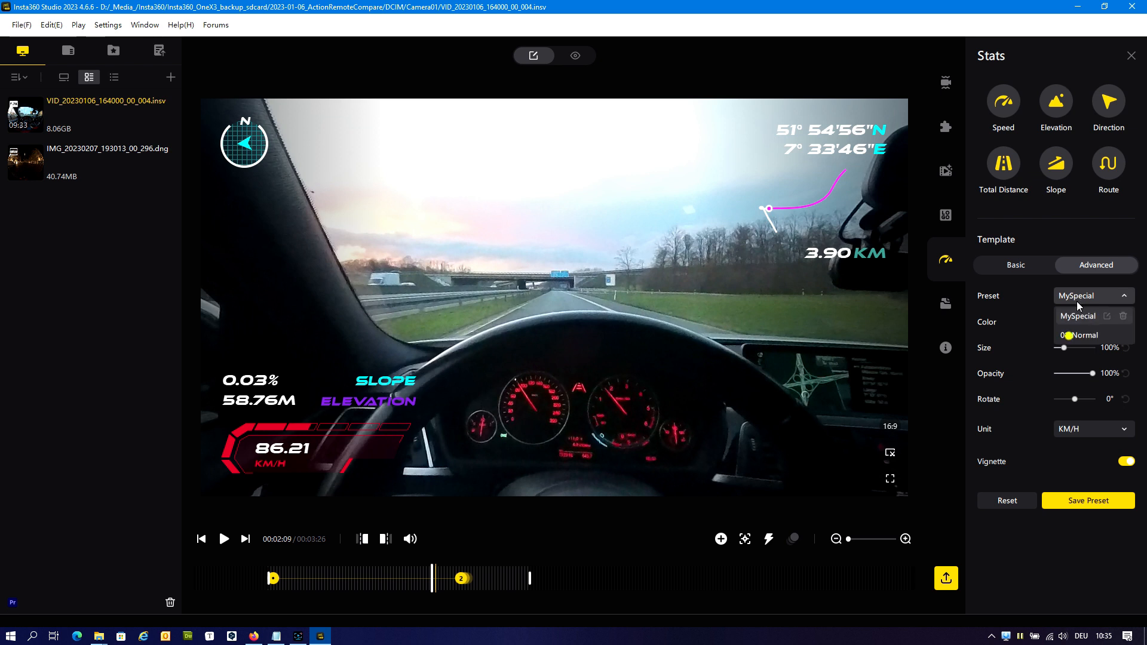
pyautogui.click(1069, 337)
# Compare the basic stats dashboard templates and apply Style2 to the video
pyautogui.click(1014, 268)
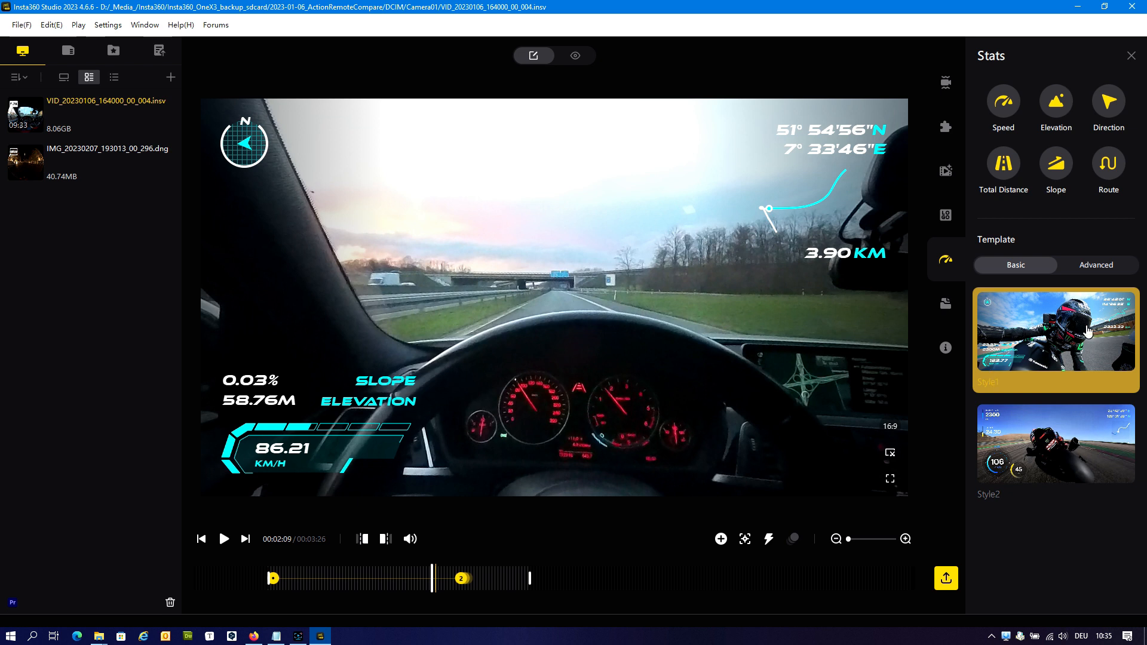
pyautogui.click(1046, 447)
pyautogui.click(1048, 346)
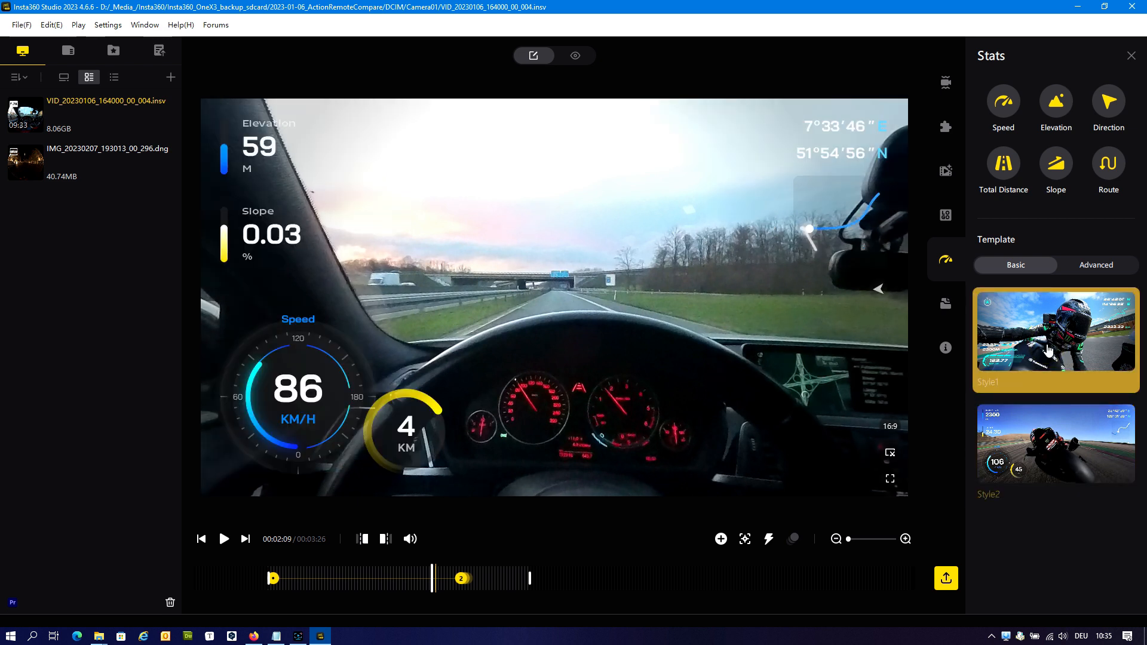
pyautogui.click(999, 494)
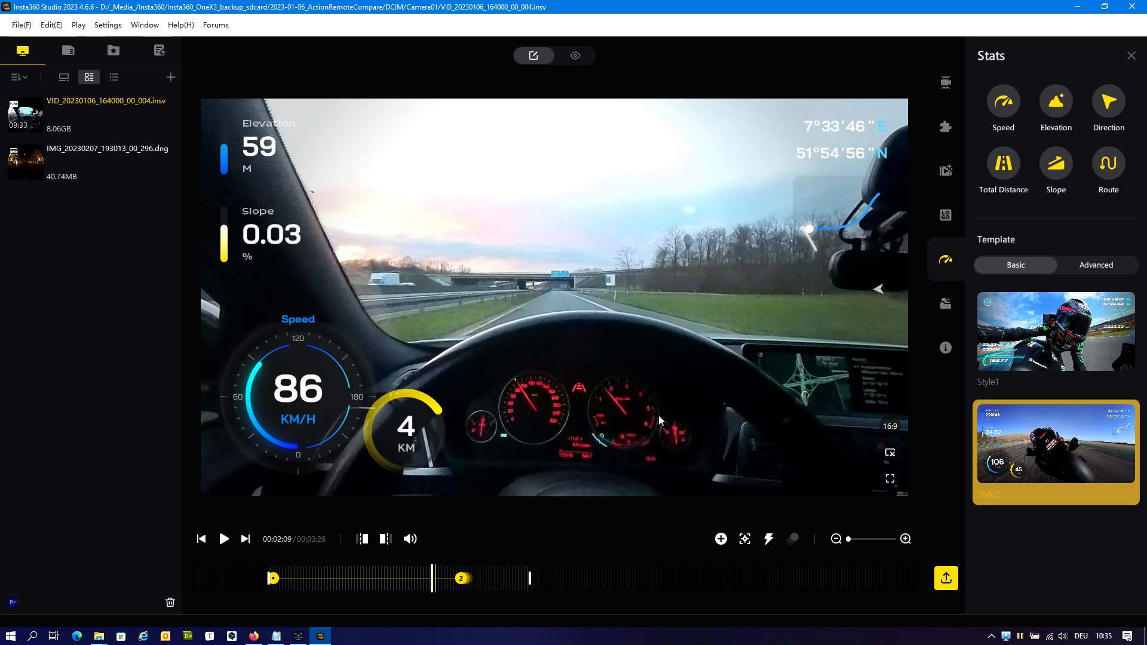
# Switch to the browser and reread the update note about editing individual elements of the GPS stats dashboard
pyautogui.click(253, 636)
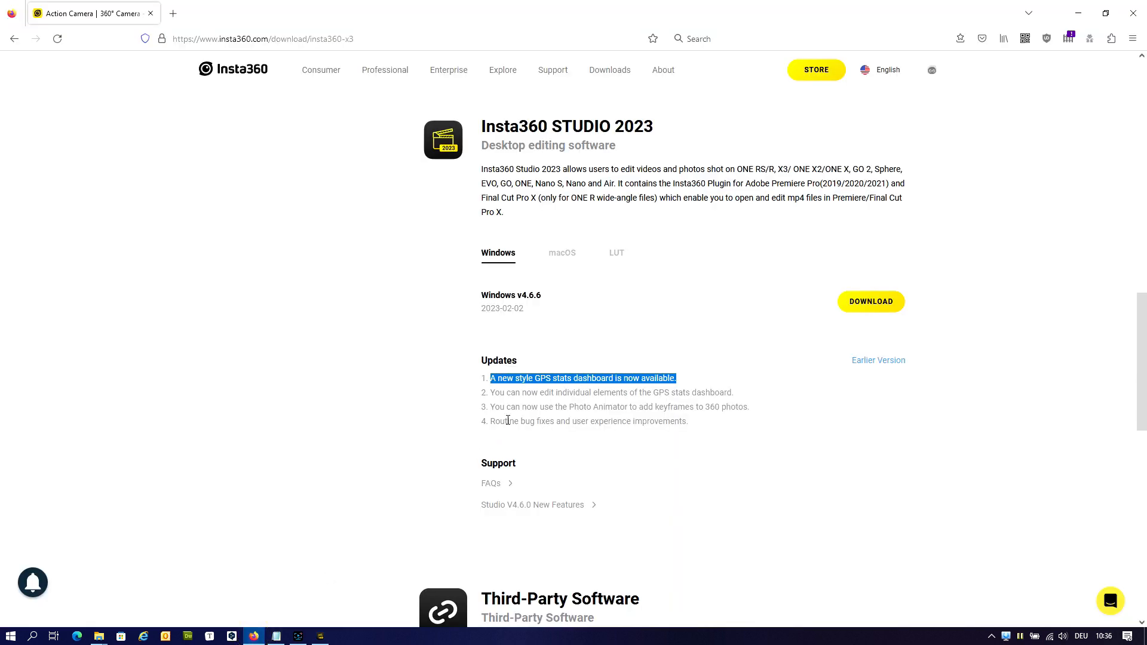
pyautogui.click(520, 395)
pyautogui.moveTo(489, 393); pyautogui.dragTo(734, 390)
pyautogui.click(739, 396)
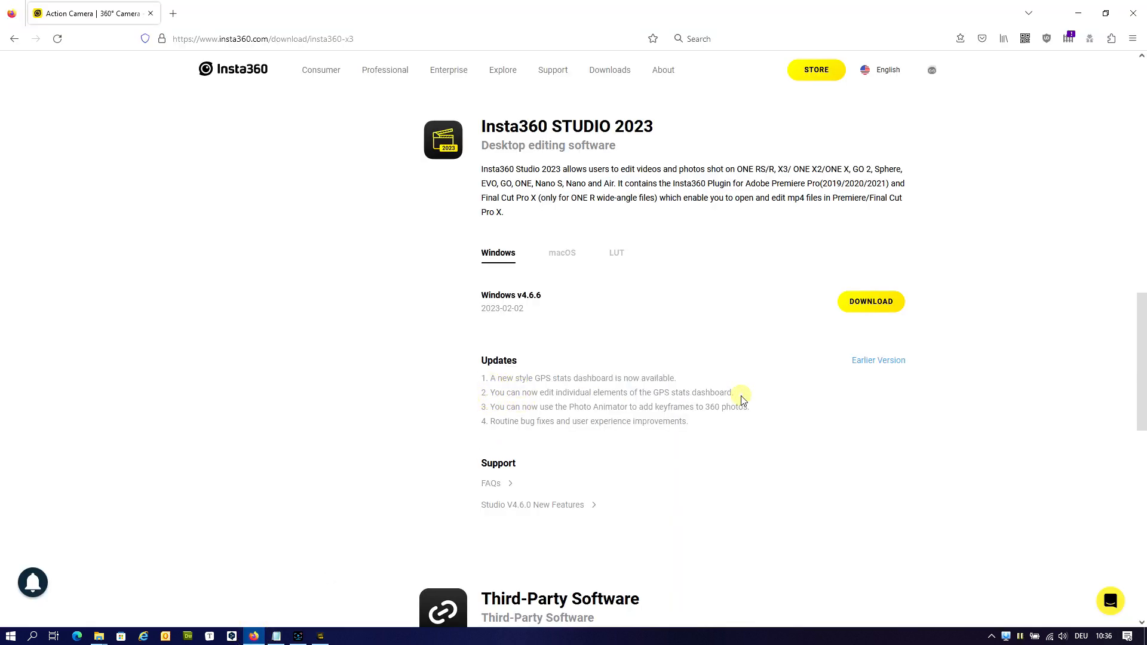
# Switch back to Insta360 Studio and show the advanced template settings for the Style2 dashboard
pyautogui.click(320, 637)
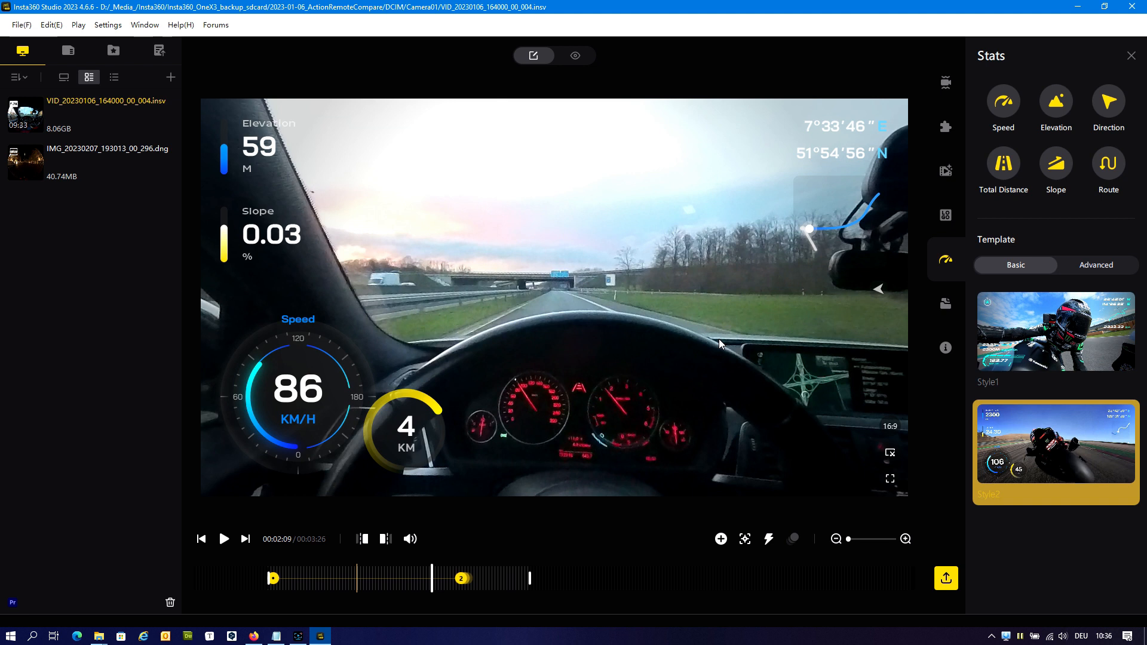
pyautogui.click(1097, 270)
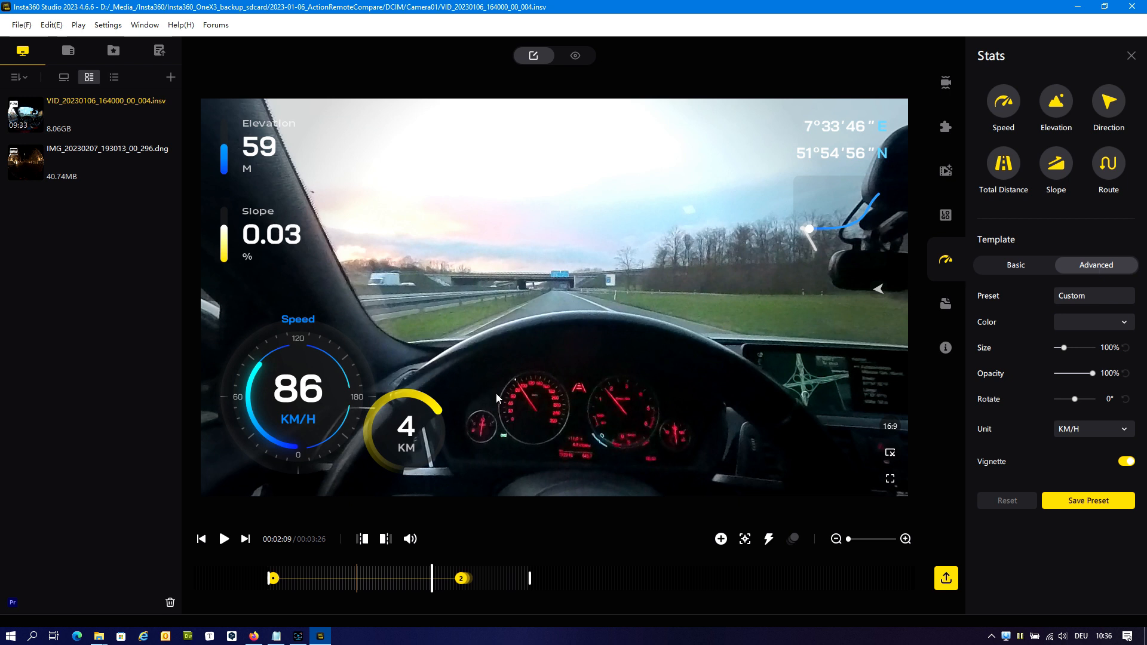
# Try 87% opacity and the colour RGB 113, 91, 91 on the whole stats dashboard, and reset its settings
pyautogui.moveTo(1093, 373); pyautogui.dragTo(1091, 378)
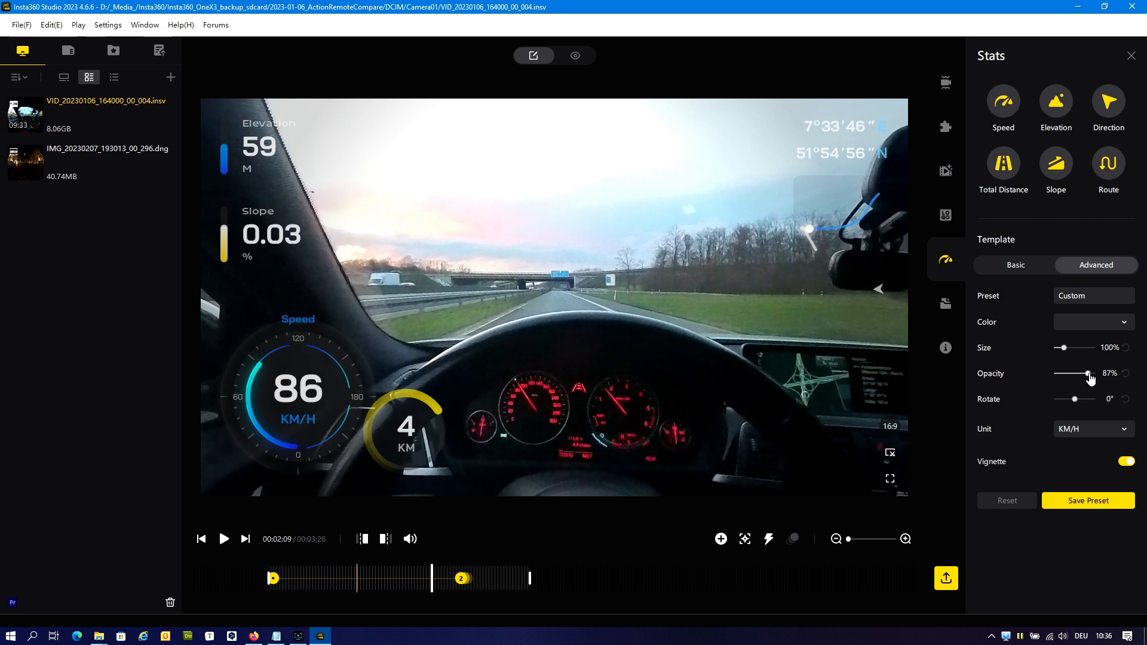
pyautogui.click(1104, 323)
pyautogui.click(1123, 423)
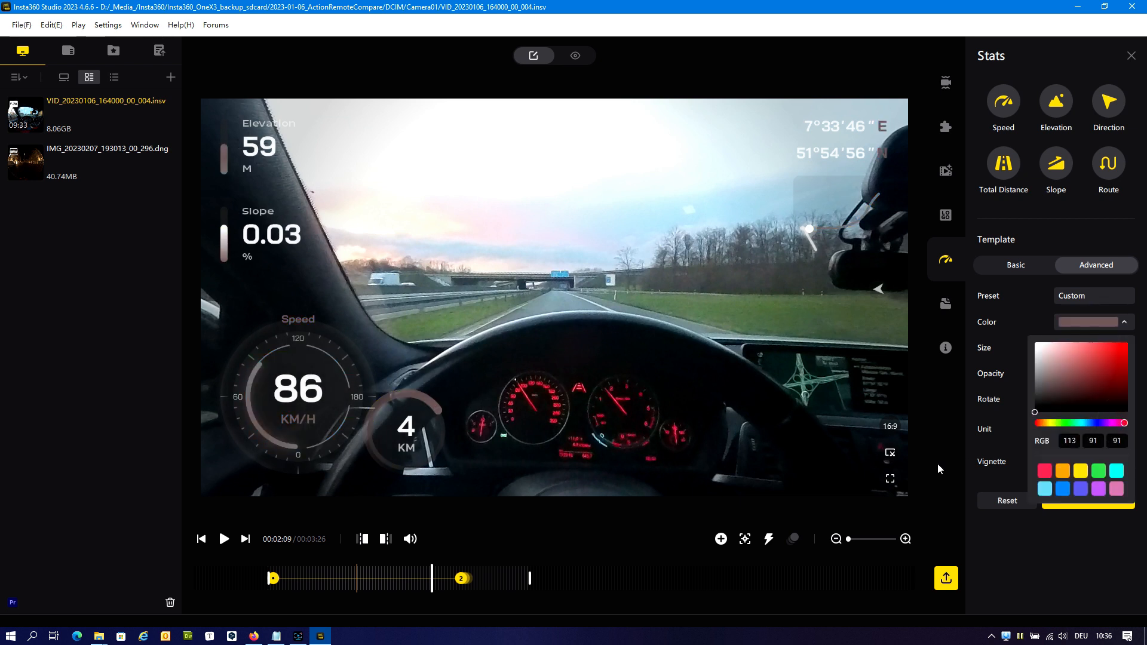
pyautogui.click(1051, 537)
pyautogui.click(1007, 505)
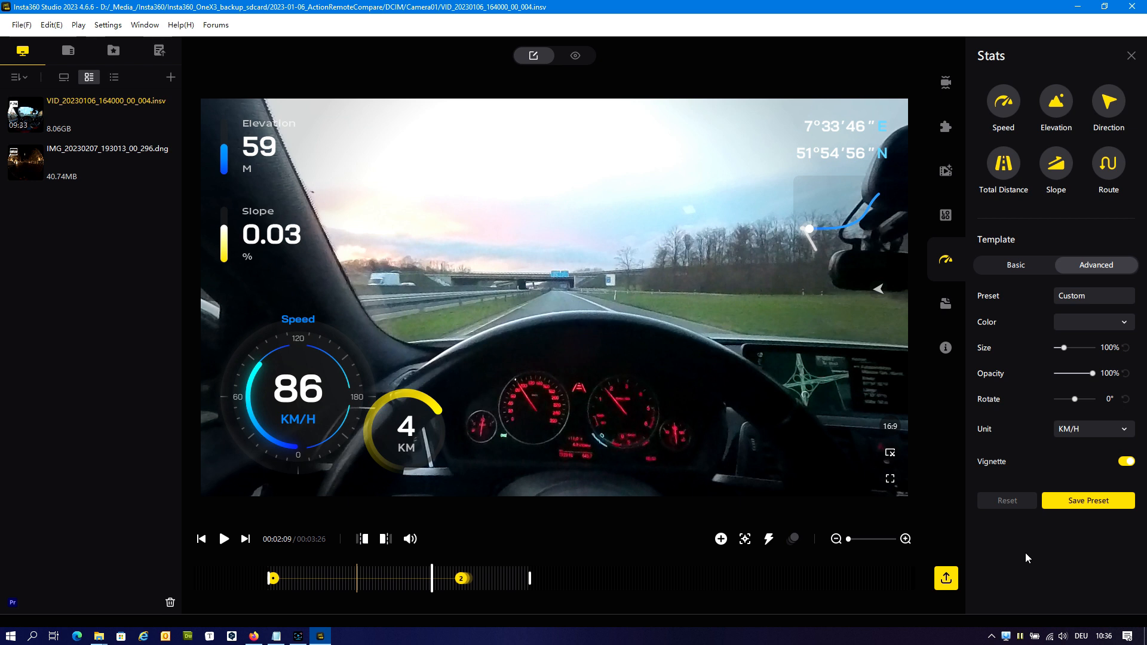
# Select the speed, total distance, slope, elevation, coordinate and route elements one after another to show they can be picked individually
pyautogui.click(313, 399)
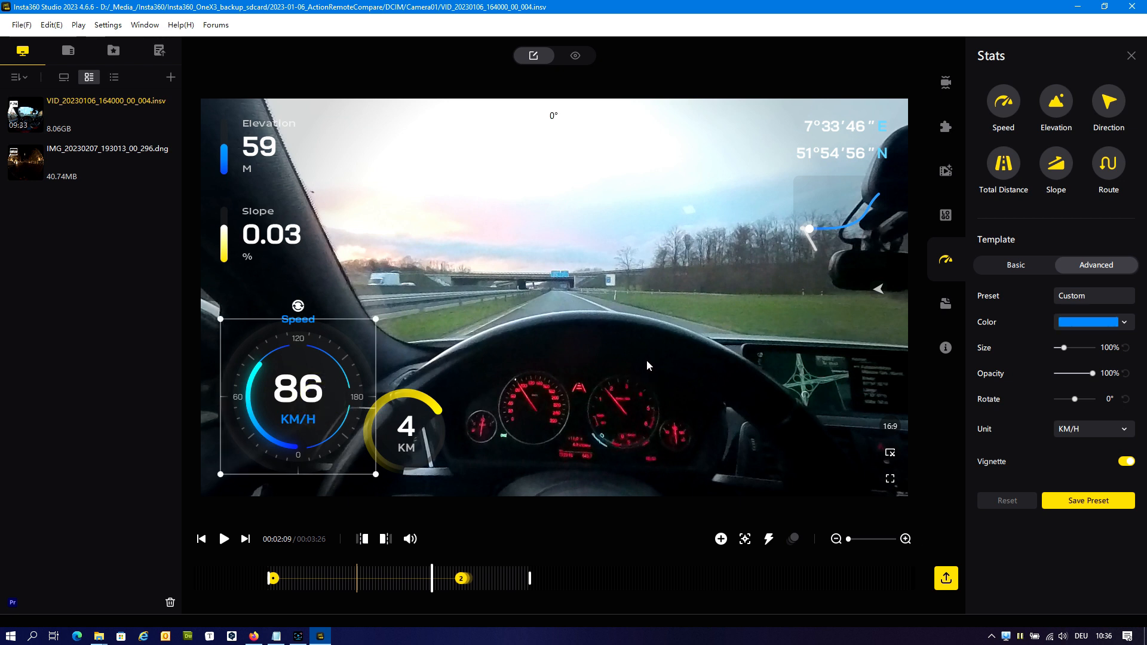
pyautogui.click(403, 418)
pyautogui.click(263, 236)
pyautogui.click(251, 170)
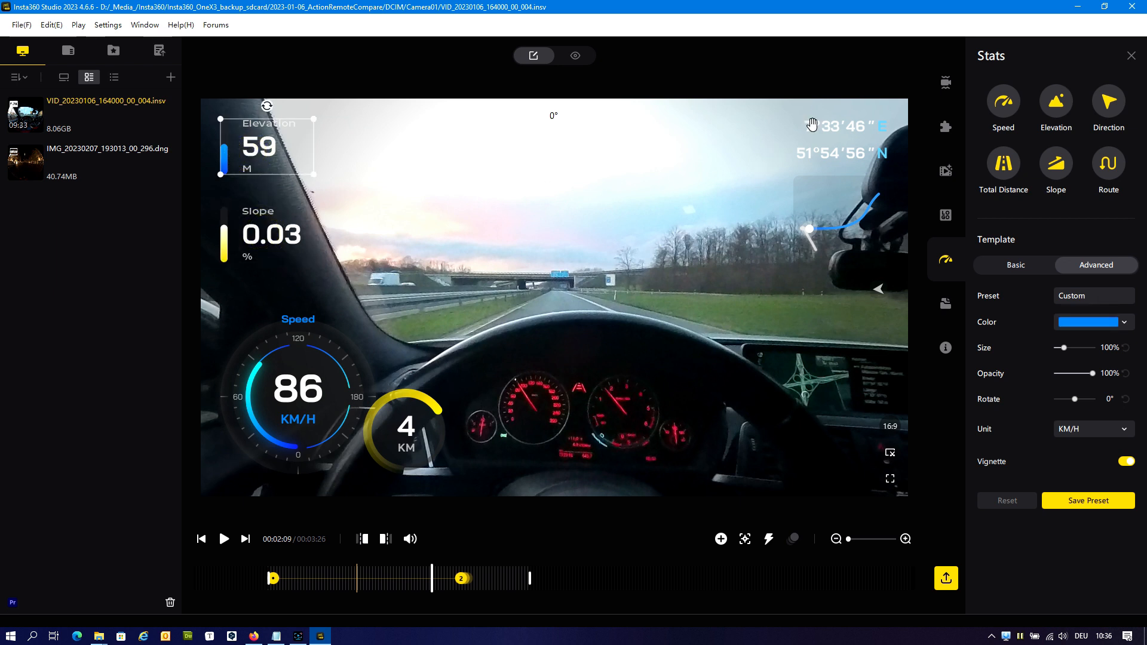
pyautogui.click(830, 157)
pyautogui.click(829, 207)
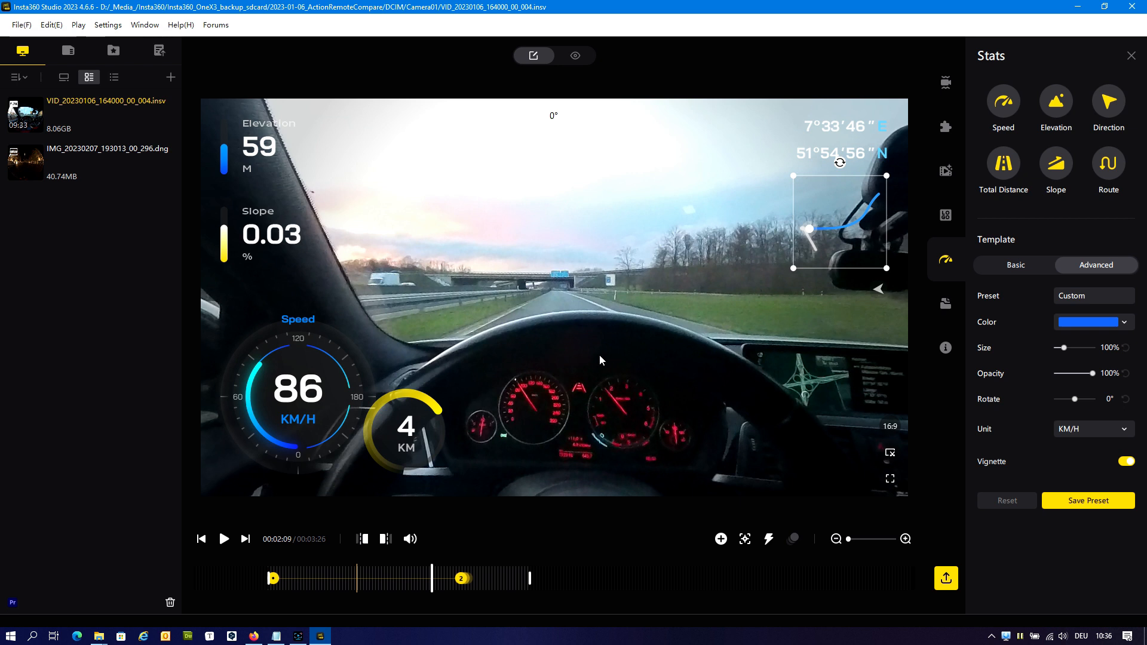
# Select the route, speed and elevation elements together and shift them slightly downward as a group
pyautogui.keyDown('ctrl'); pyautogui.click(310, 359); pyautogui.keyUp('ctrl')
pyautogui.keyDown('ctrl'); pyautogui.click(254, 141); pyautogui.keyUp('ctrl')
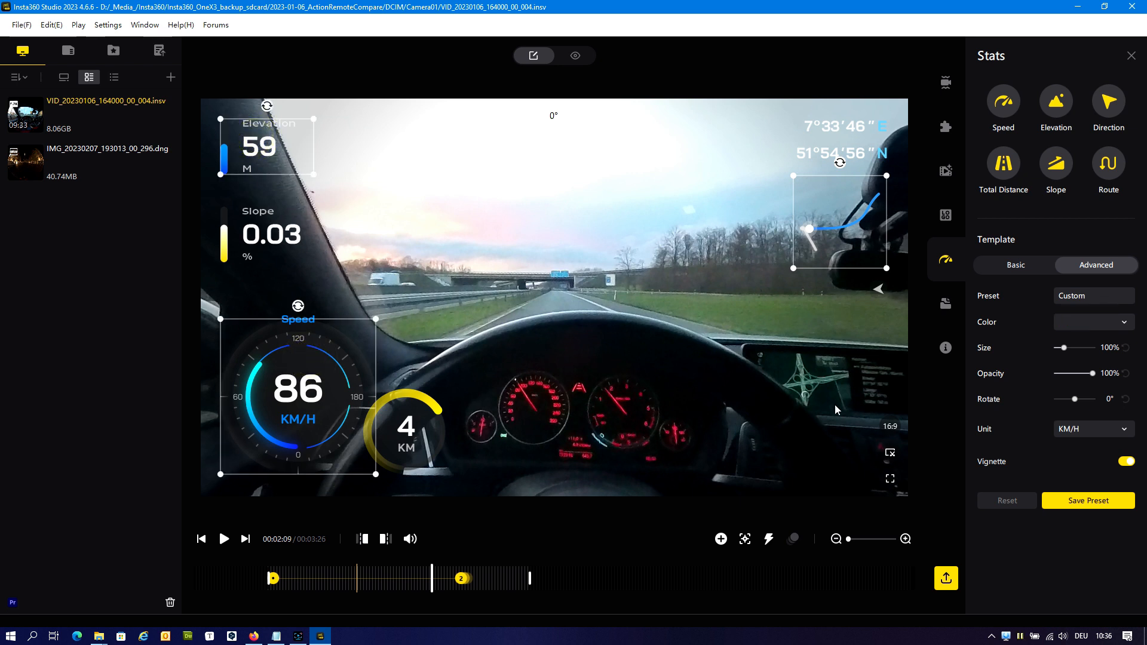
pyautogui.moveTo(310, 376)
pyautogui.mouseDown()
pyautogui.moveTo(412, 346)
pyautogui.moveTo(304, 389)
pyautogui.mouseUp()
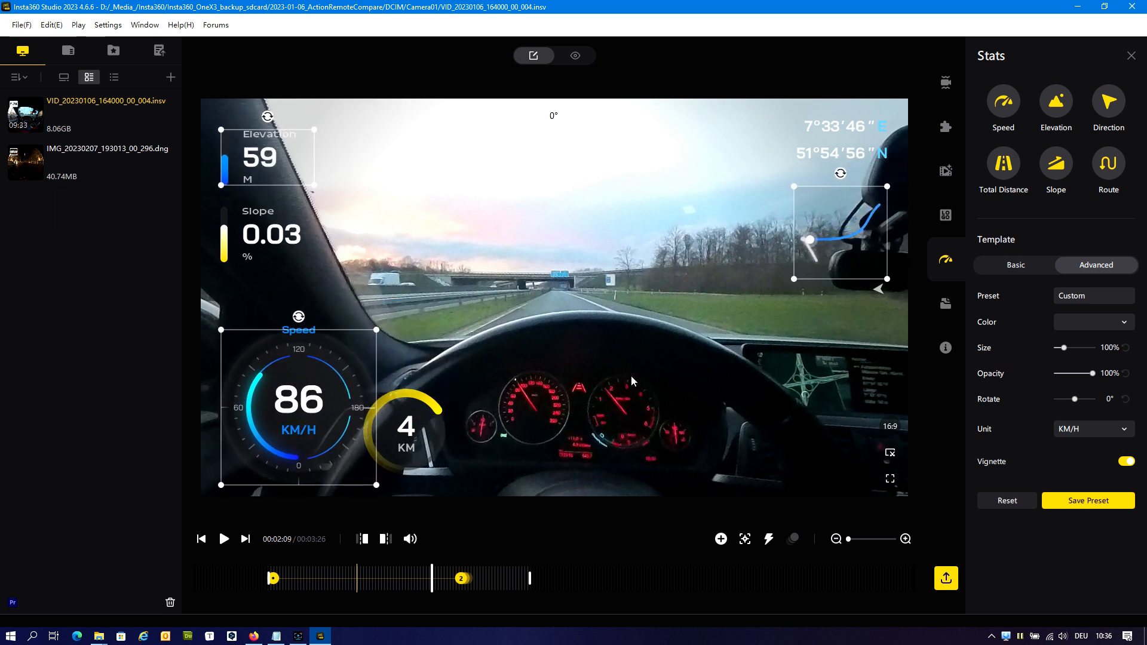
# Set the selected route, speed and elevation elements to the colour RGB 252, 30, 33 and a size of 34%
pyautogui.click(1097, 325)
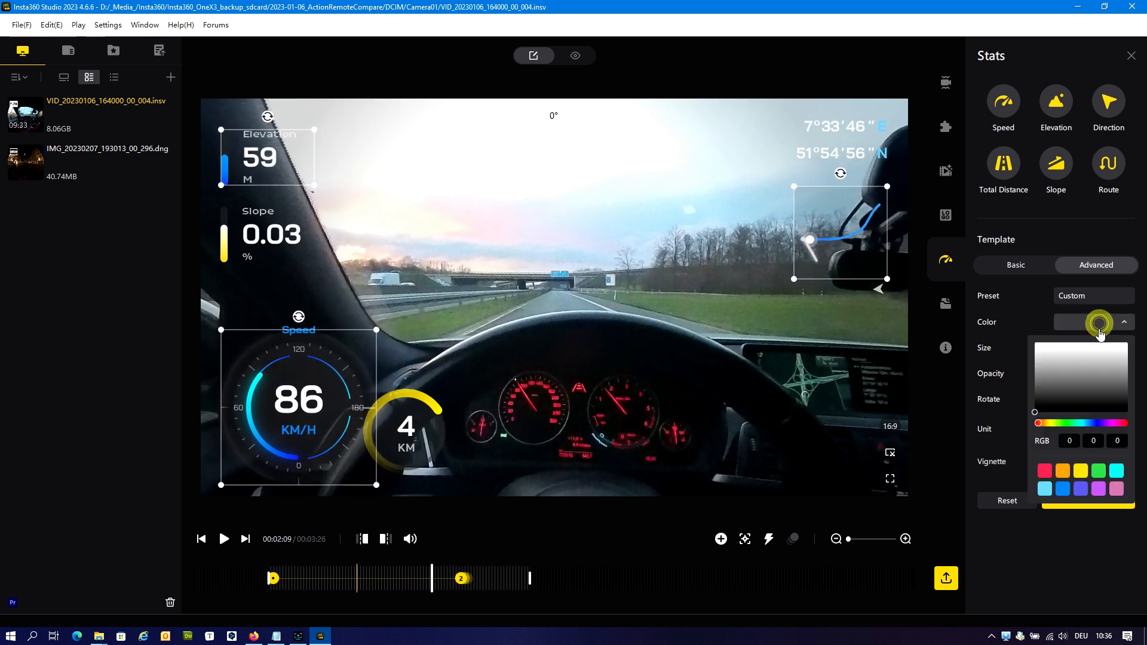
pyautogui.click(1124, 422)
pyautogui.click(1116, 343)
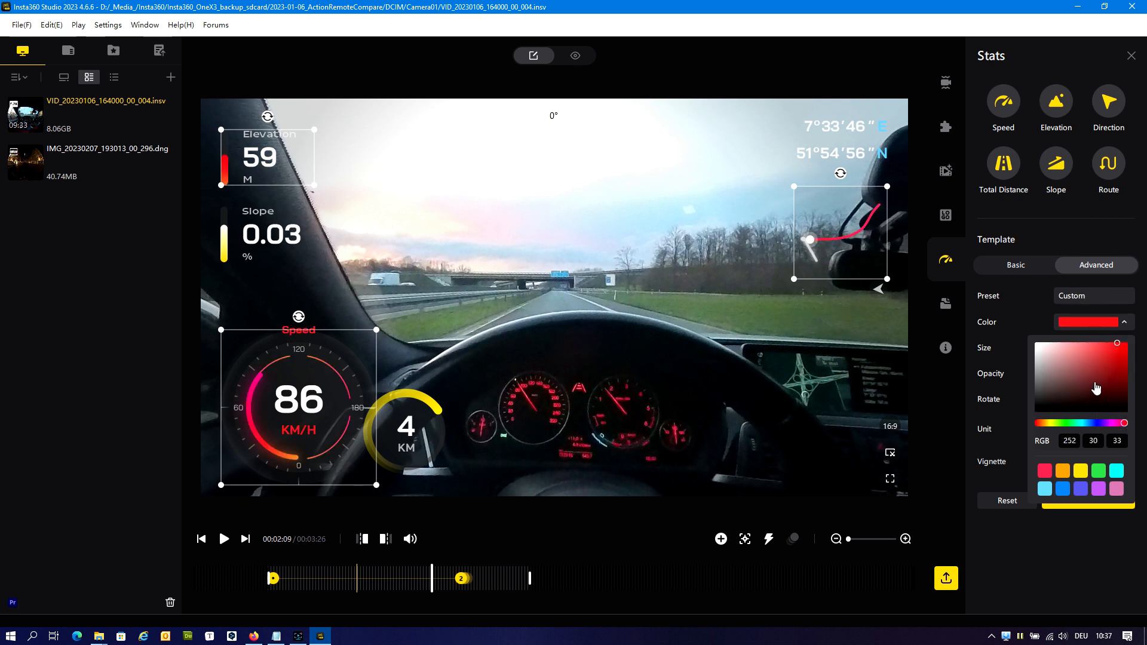
pyautogui.click(1040, 565)
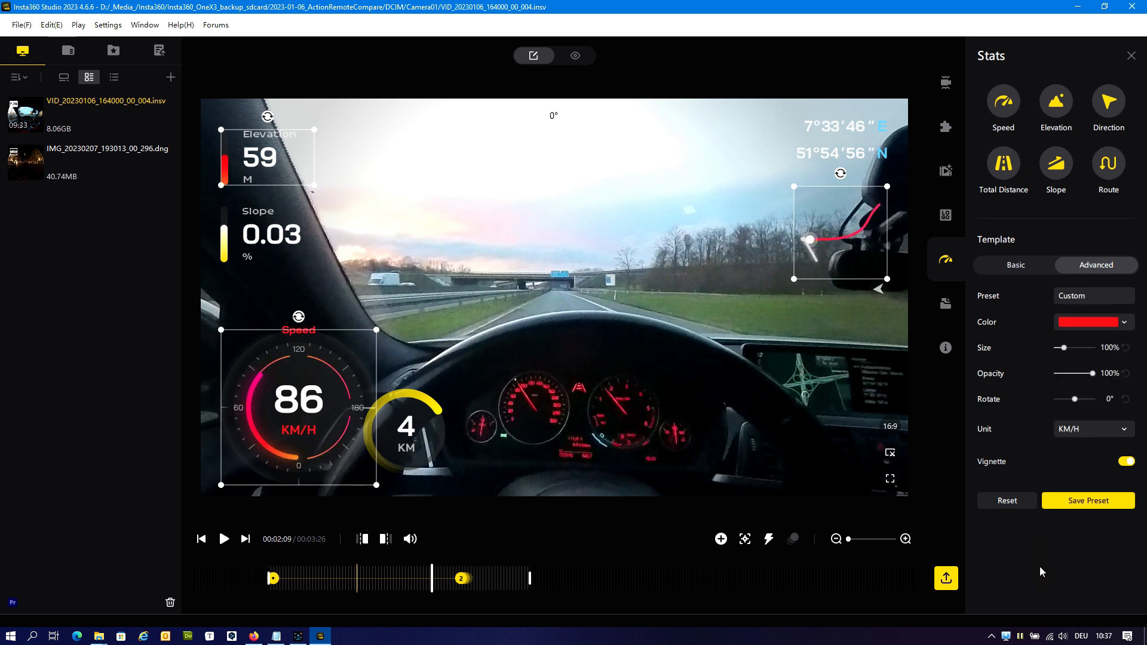
pyautogui.moveTo(1064, 348); pyautogui.dragTo(1059, 352)
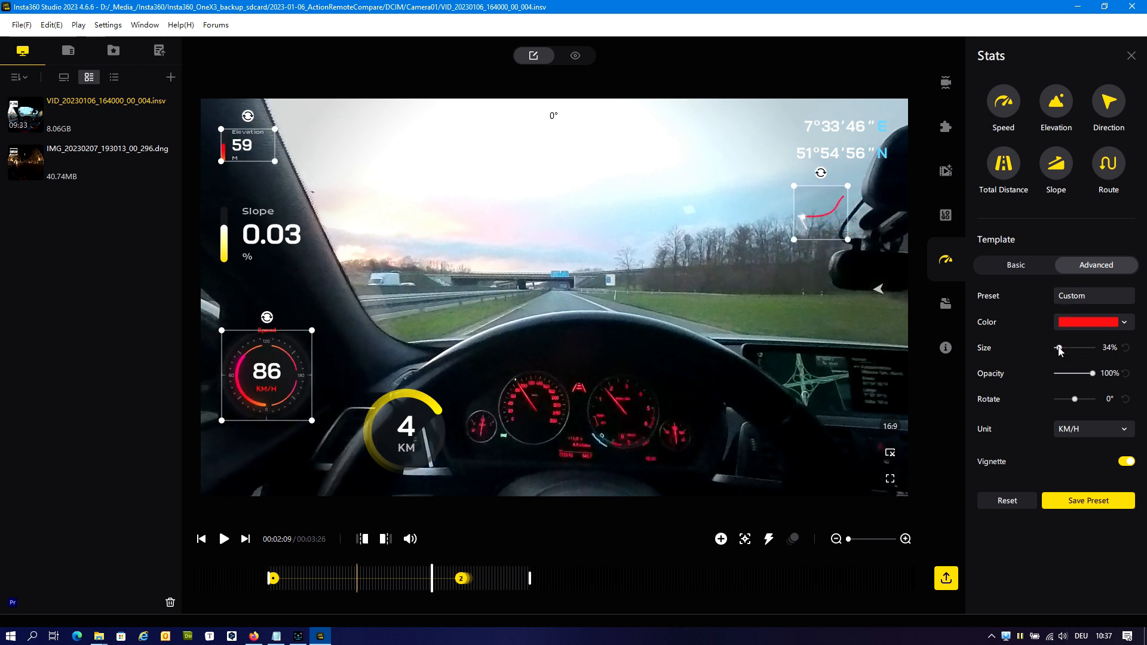
# Move the speedometer above the car's instrument cluster, shrink it to 13% and rotate it by 80°
pyautogui.moveTo(262, 375); pyautogui.dragTo(579, 356)
pyautogui.moveTo(629, 403); pyautogui.dragTo(605, 362)
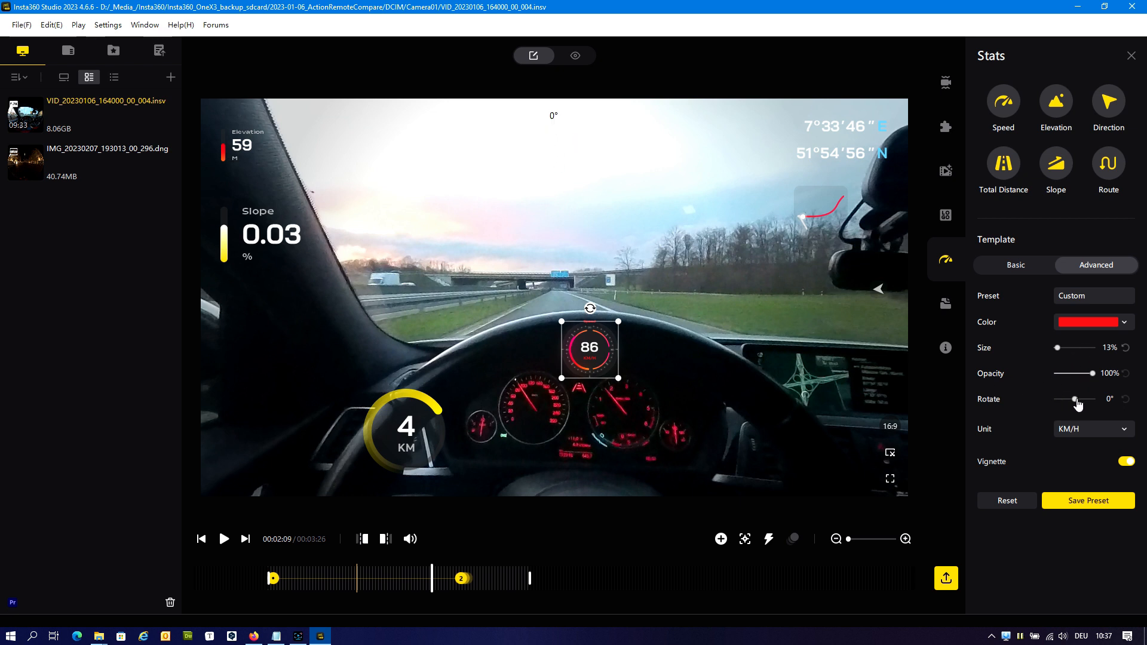
pyautogui.moveTo(591, 308); pyautogui.dragTo(630, 342)
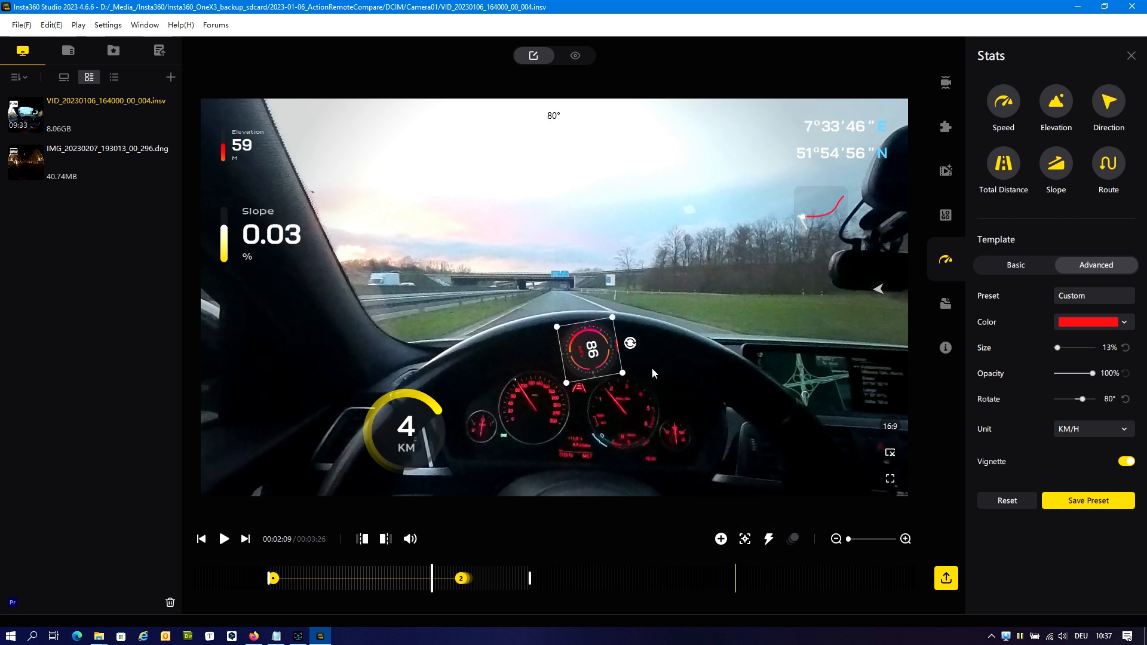
# Try tilting the latitude and longitude elements, restore the longitude's rotation to 0°, and reset the whole dashboard
pyautogui.click(811, 150)
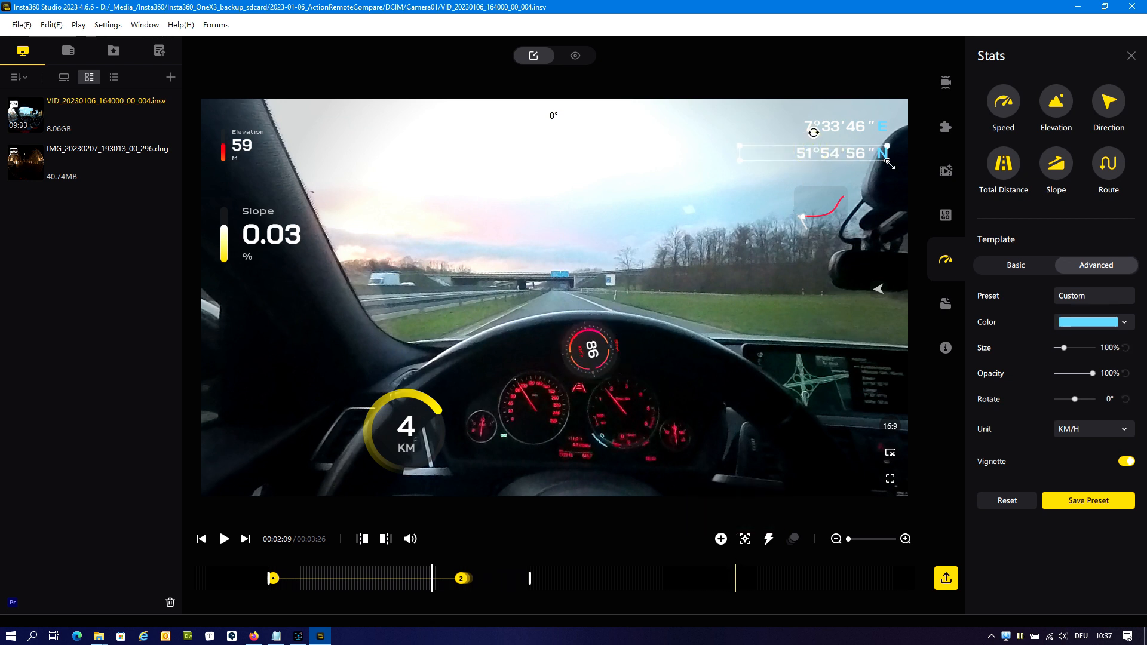
pyautogui.moveTo(813, 133); pyautogui.dragTo(749, 145)
pyautogui.click(836, 124)
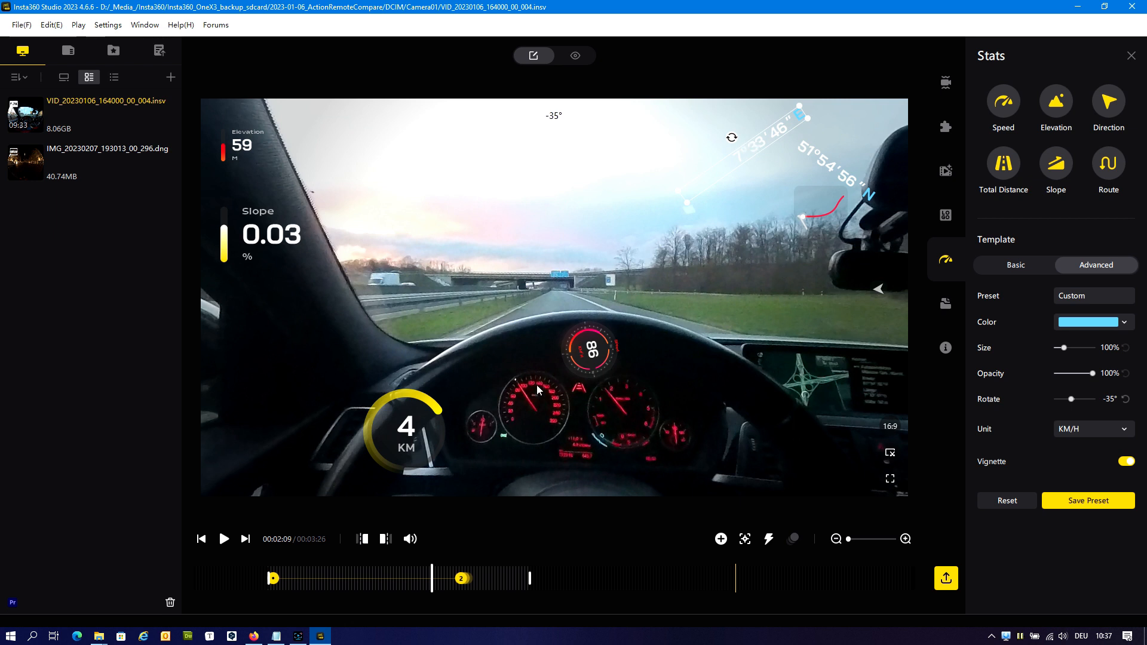
pyautogui.click(1126, 399)
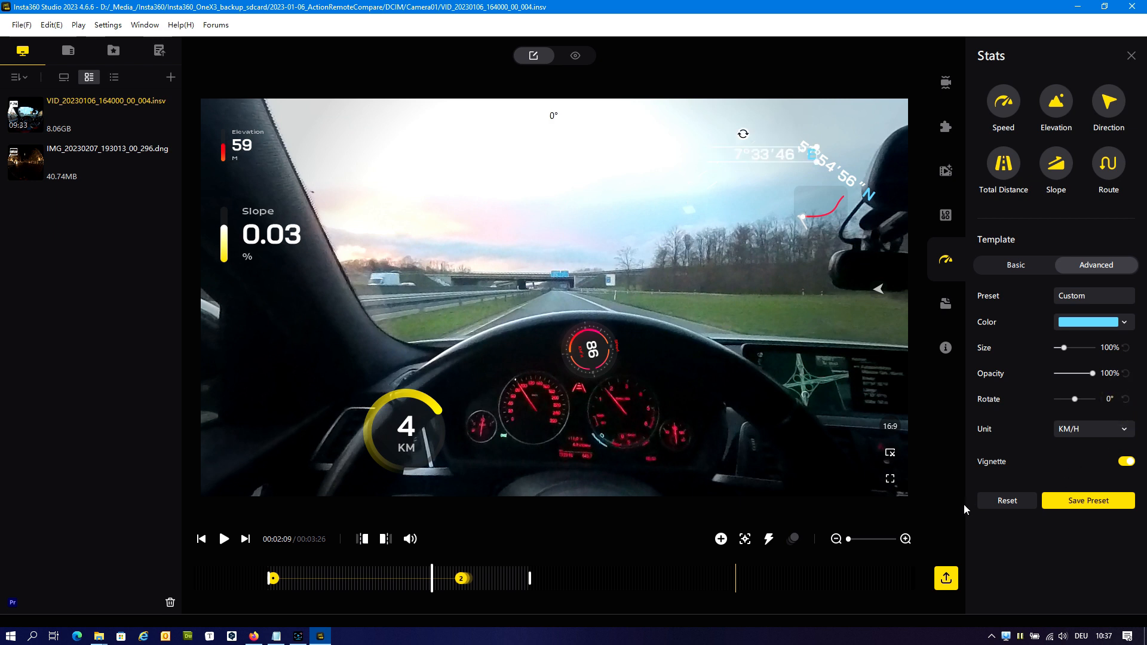
pyautogui.click(993, 503)
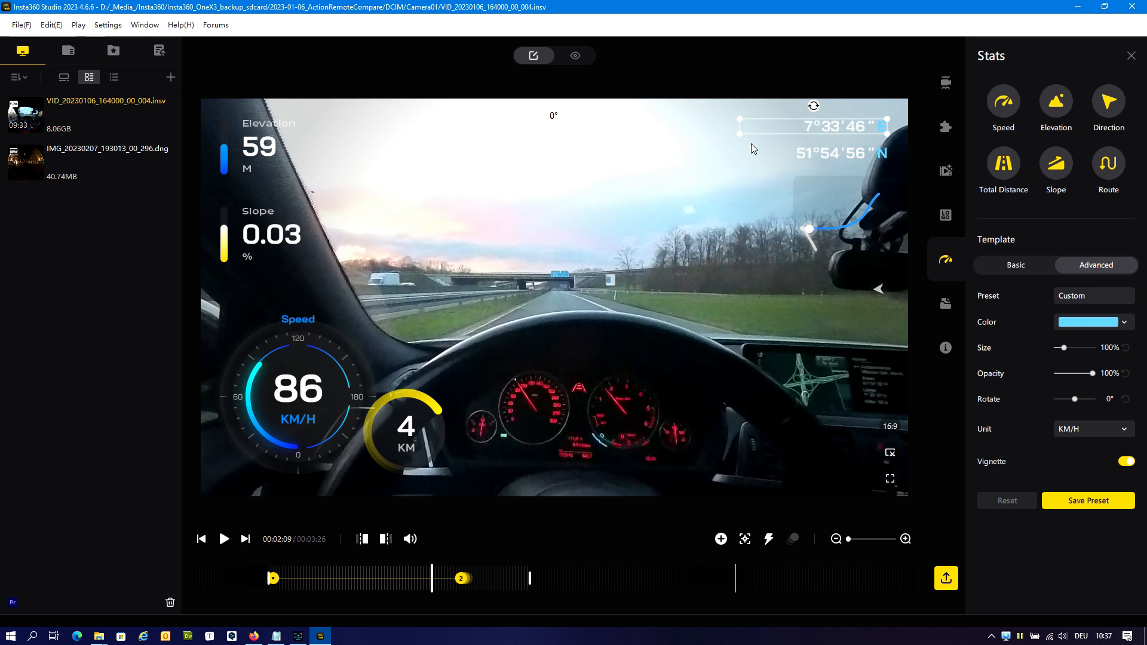
pyautogui.click(696, 329)
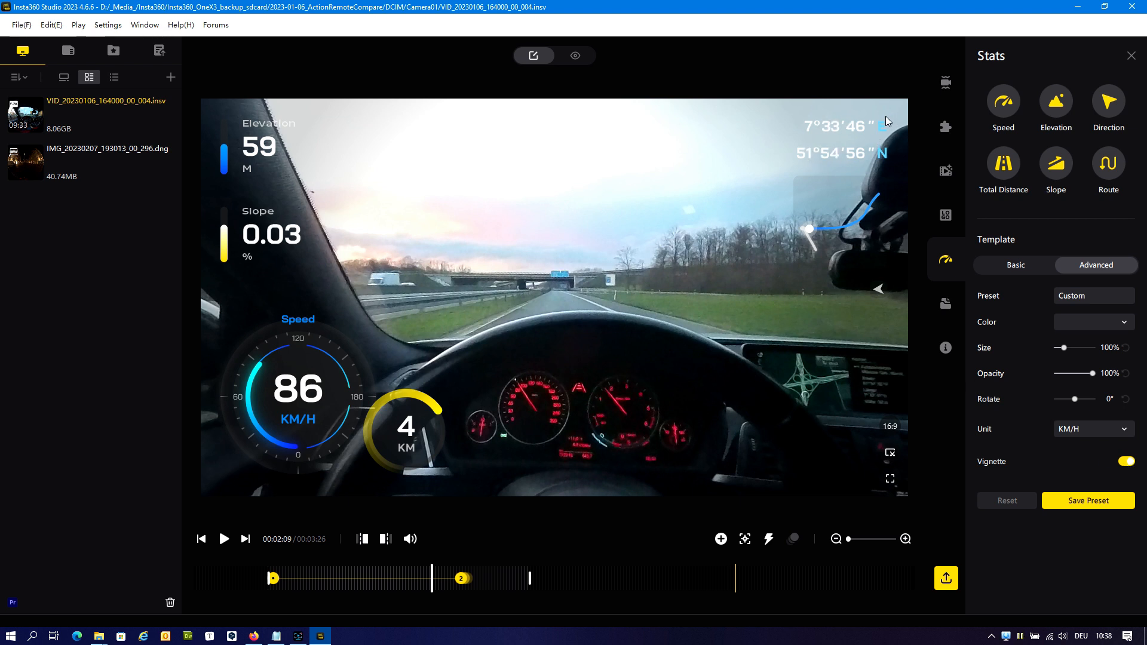
# Try the dashboard without the vignette, switch it back on, and reset a trial move of the direction arrow onto the car's dashboard
pyautogui.click(1127, 462)
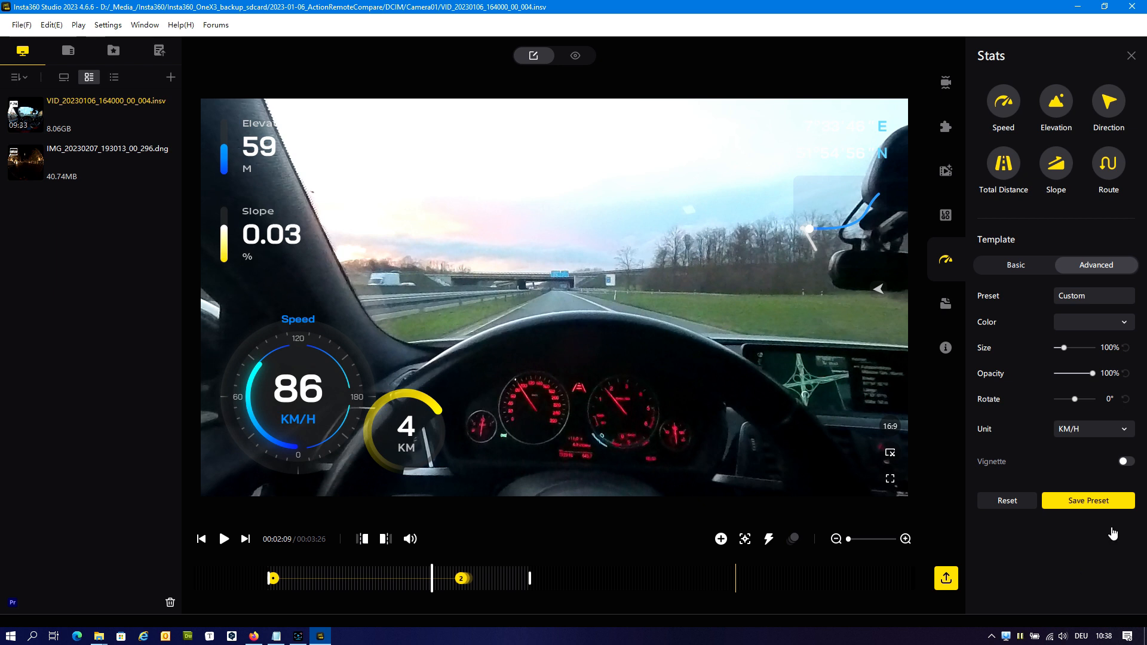
pyautogui.click(1127, 463)
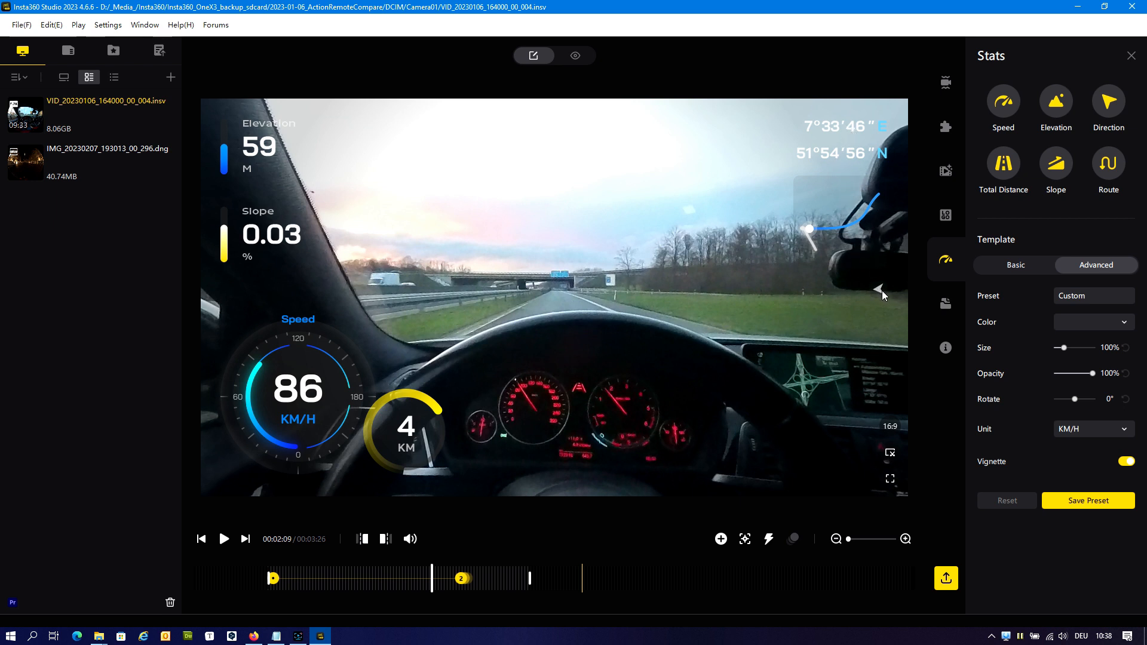
pyautogui.moveTo(880, 291); pyautogui.dragTo(666, 379)
pyautogui.click(1008, 504)
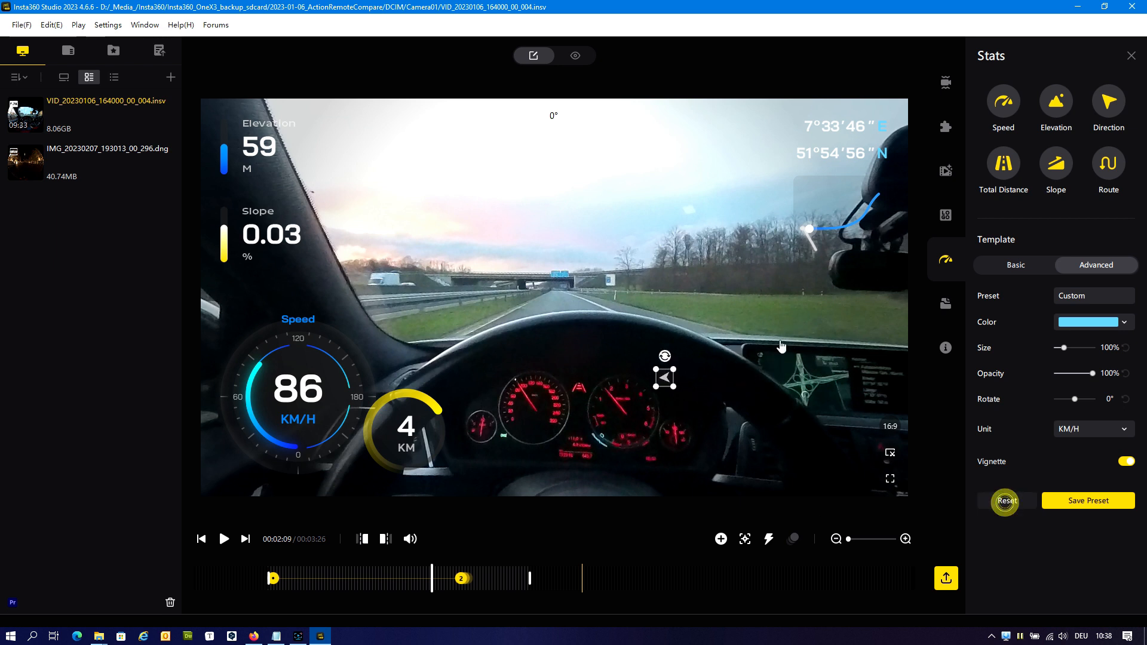
pyautogui.click(748, 311)
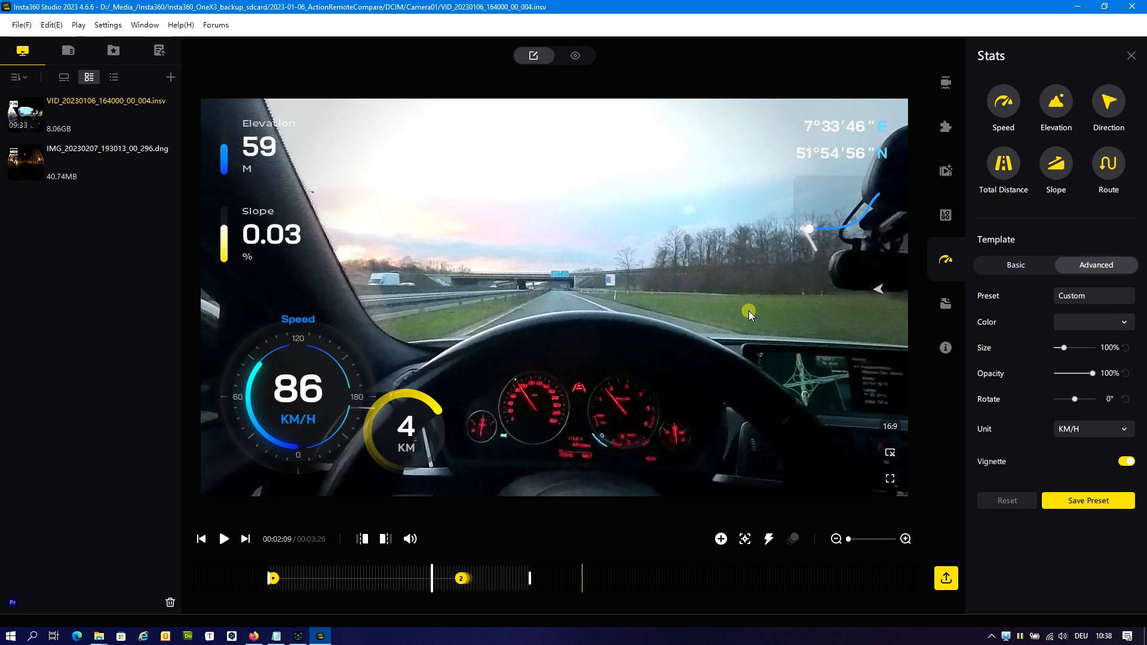
# Recolour the slope element to RGB 211, 31, 34 and return to the basic dashboard templates
pyautogui.click(280, 250)
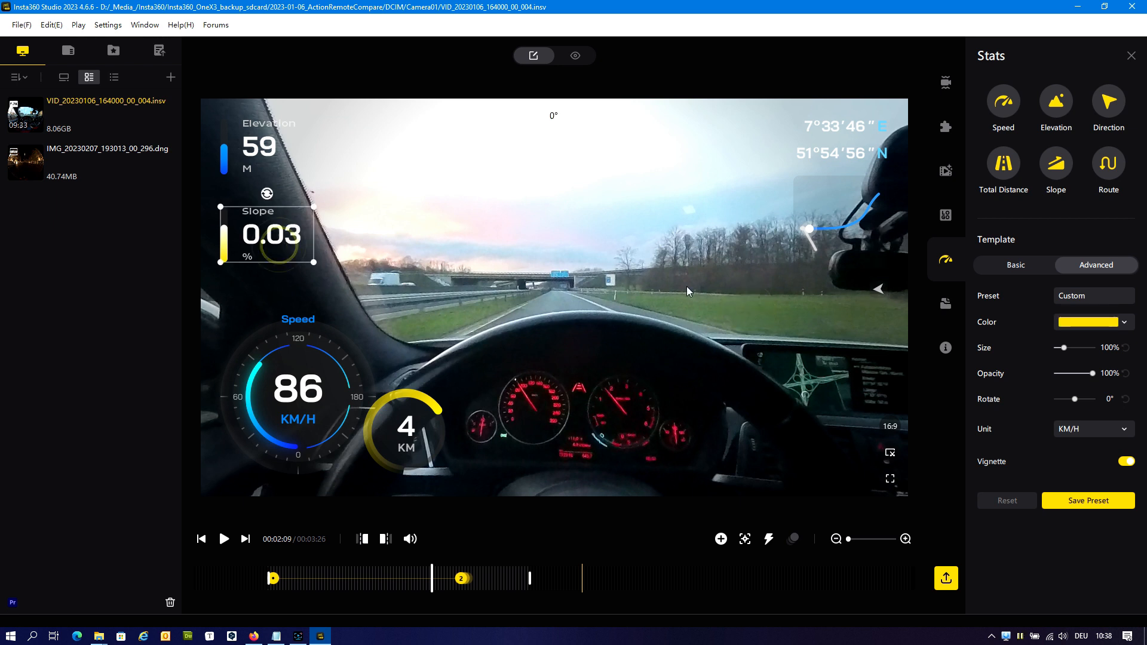
pyautogui.click(1124, 323)
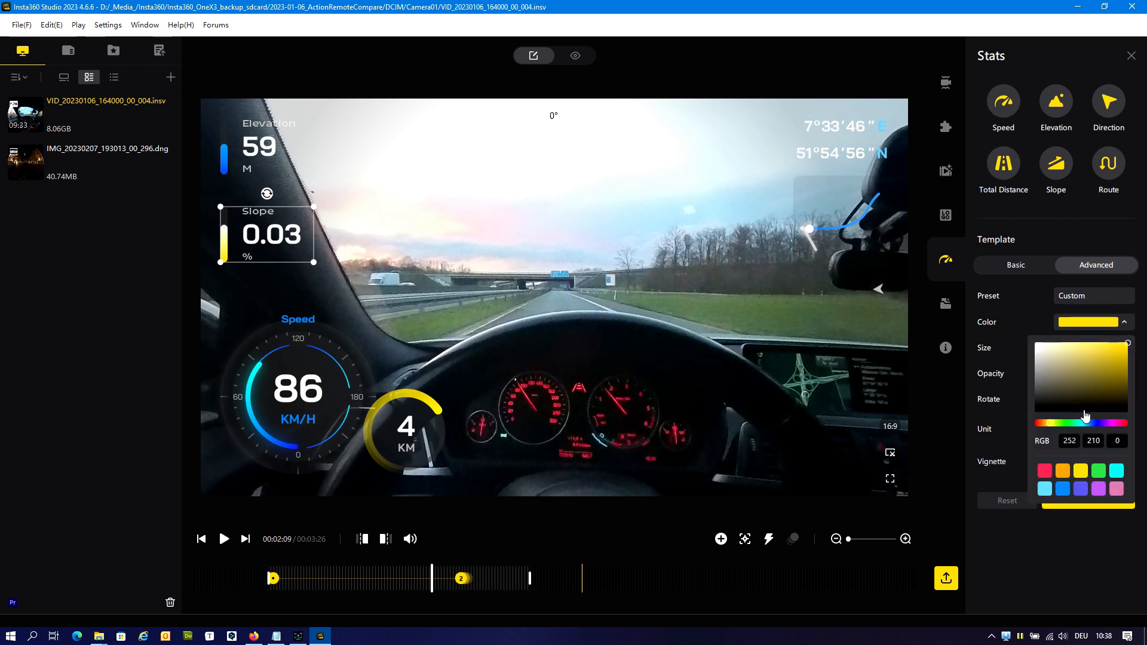
pyautogui.click(1111, 367)
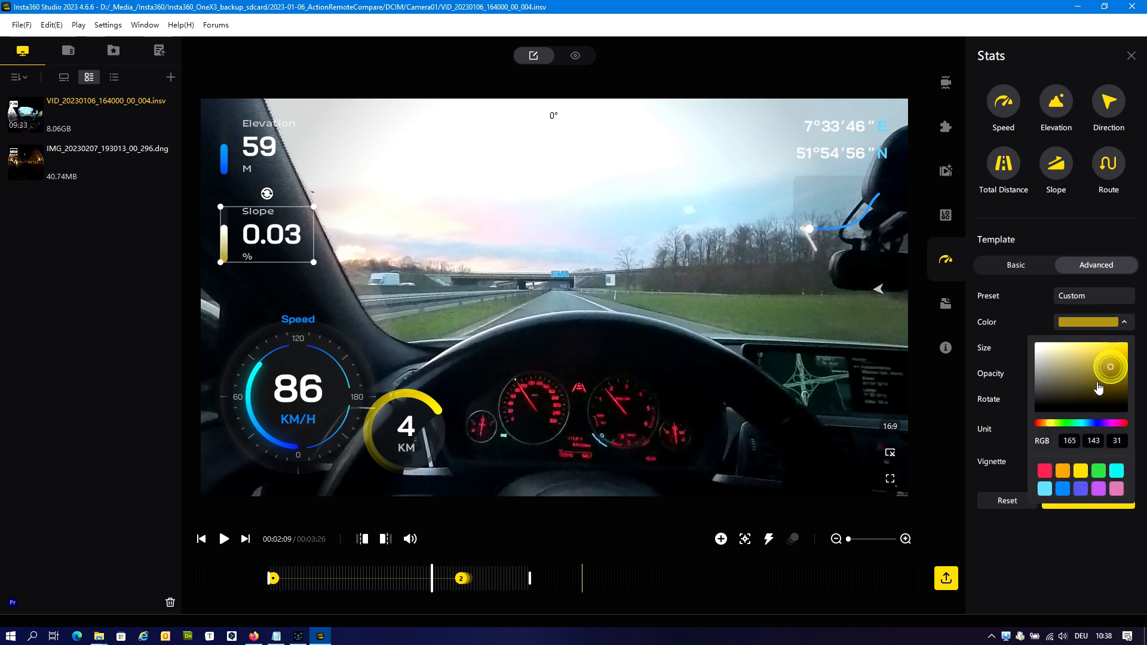
pyautogui.click(1125, 424)
pyautogui.click(1101, 384)
pyautogui.click(1114, 355)
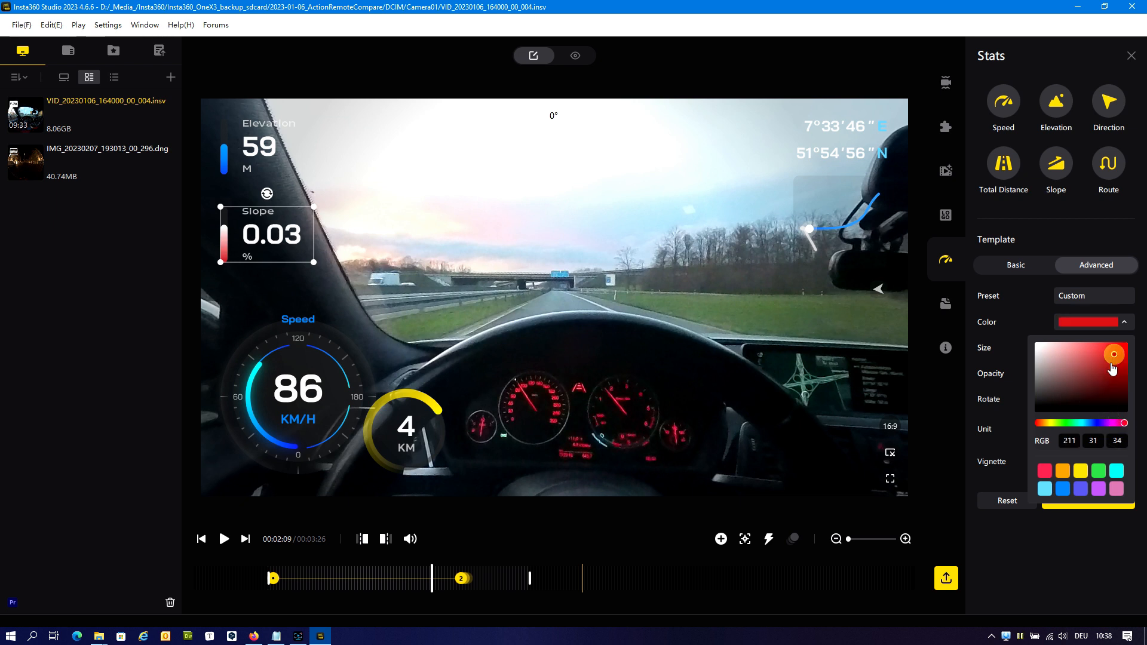
pyautogui.click(1047, 569)
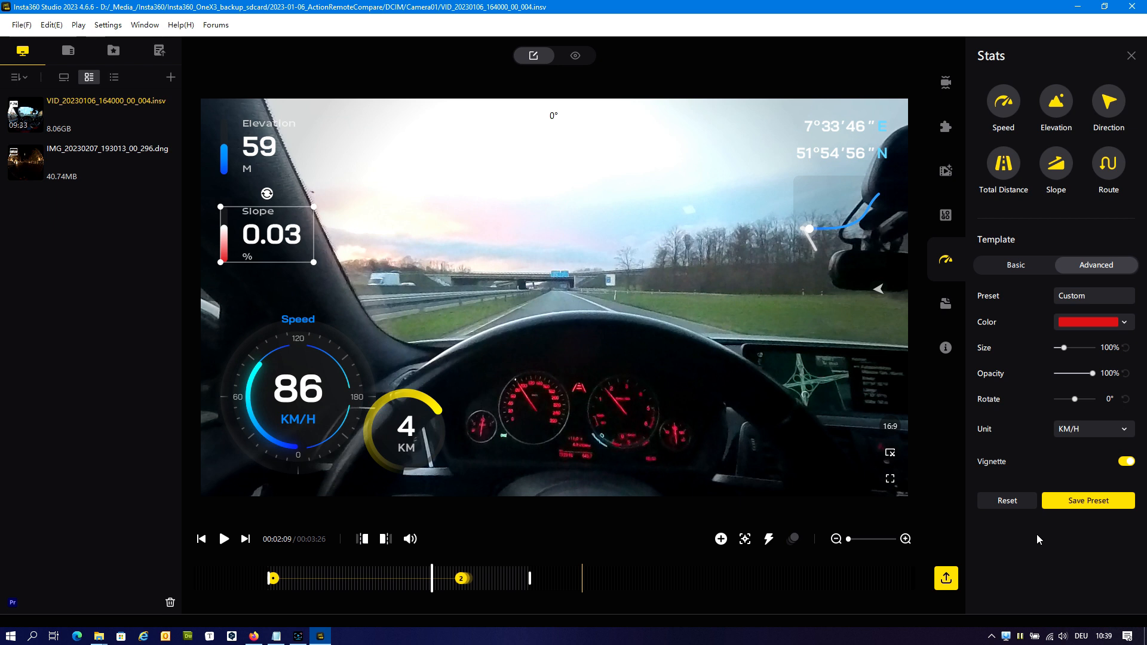
pyautogui.click(1018, 264)
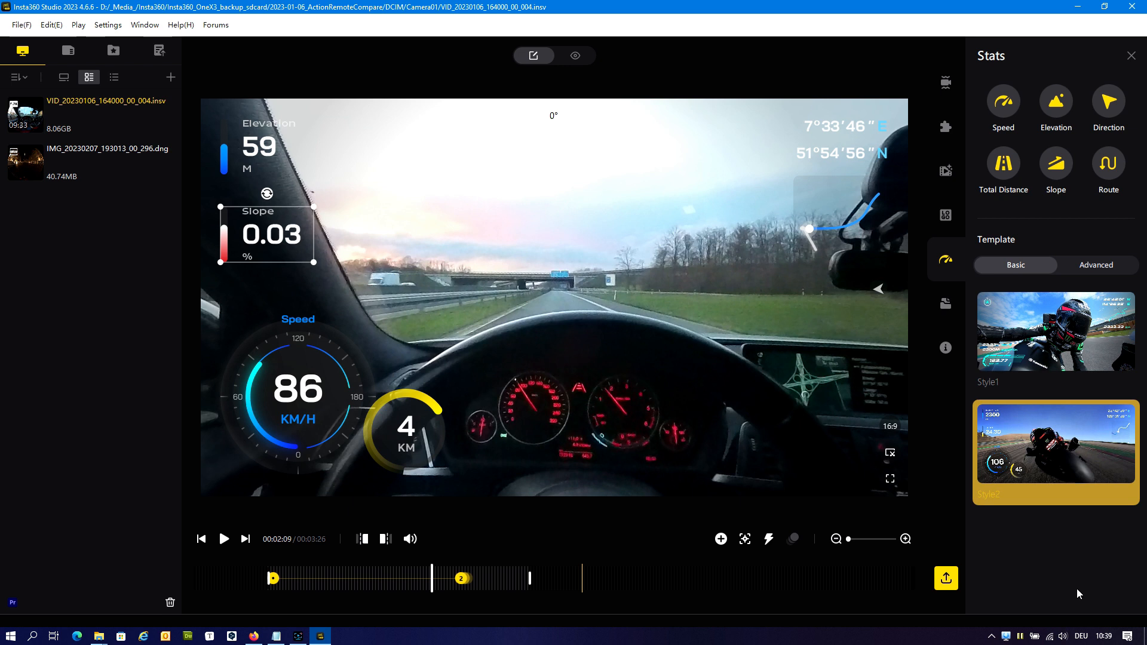
pyautogui.click(1028, 564)
# Switch to the browser and read the update note about Photo Animator keyframes for 360 photos
pyautogui.click(254, 637)
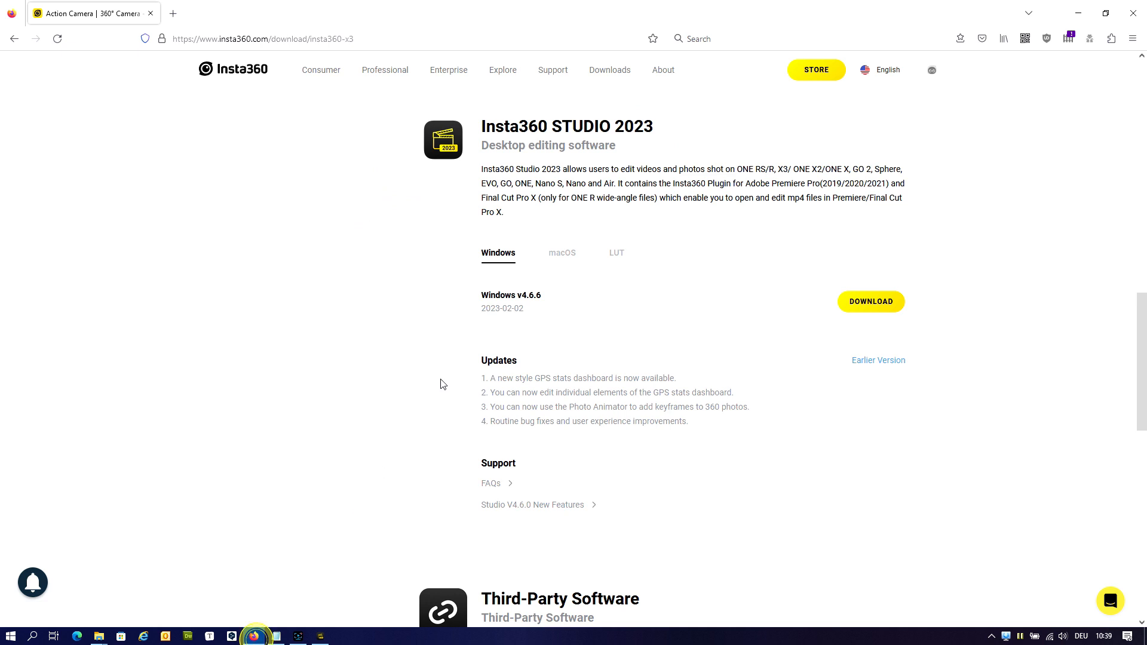
pyautogui.moveTo(495, 407); pyautogui.dragTo(758, 413)
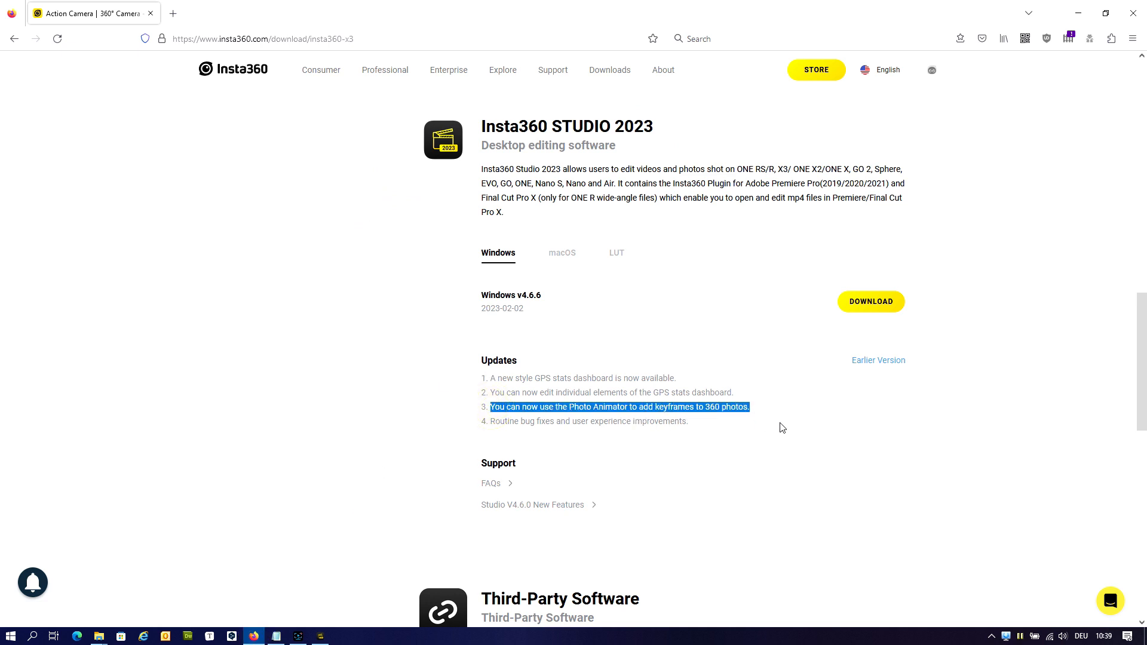
pyautogui.click(782, 428)
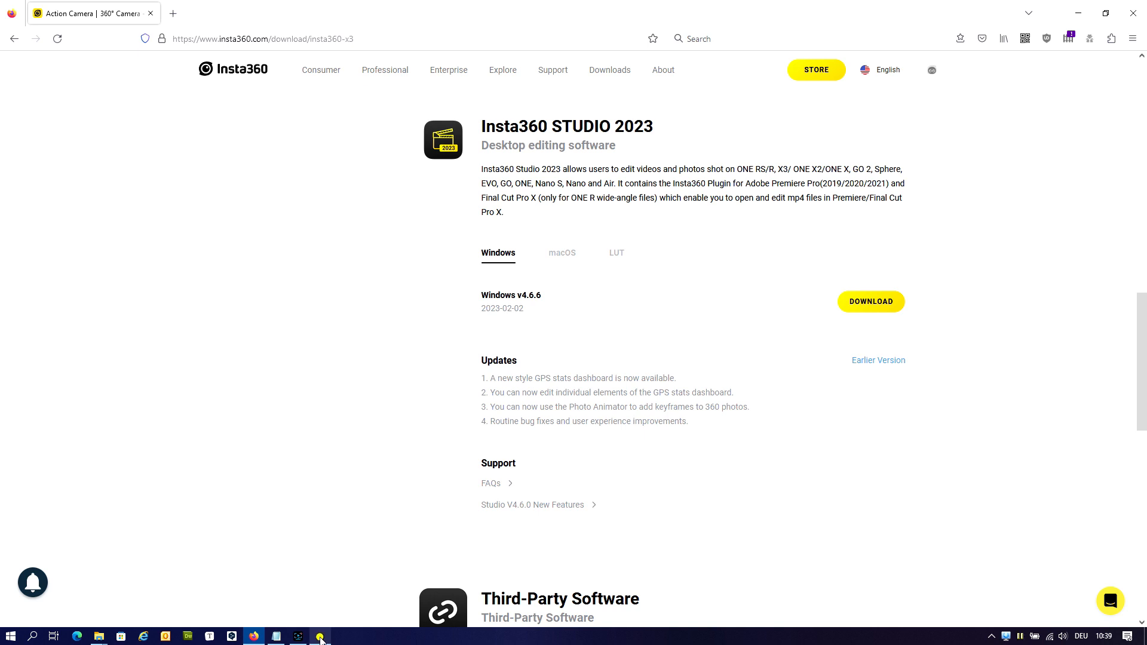
# Switch back to Insta360 Studio, open IMG_20230207_193013_00_296.dng, and compare the photo with its image enhancement off and on
pyautogui.click(320, 636)
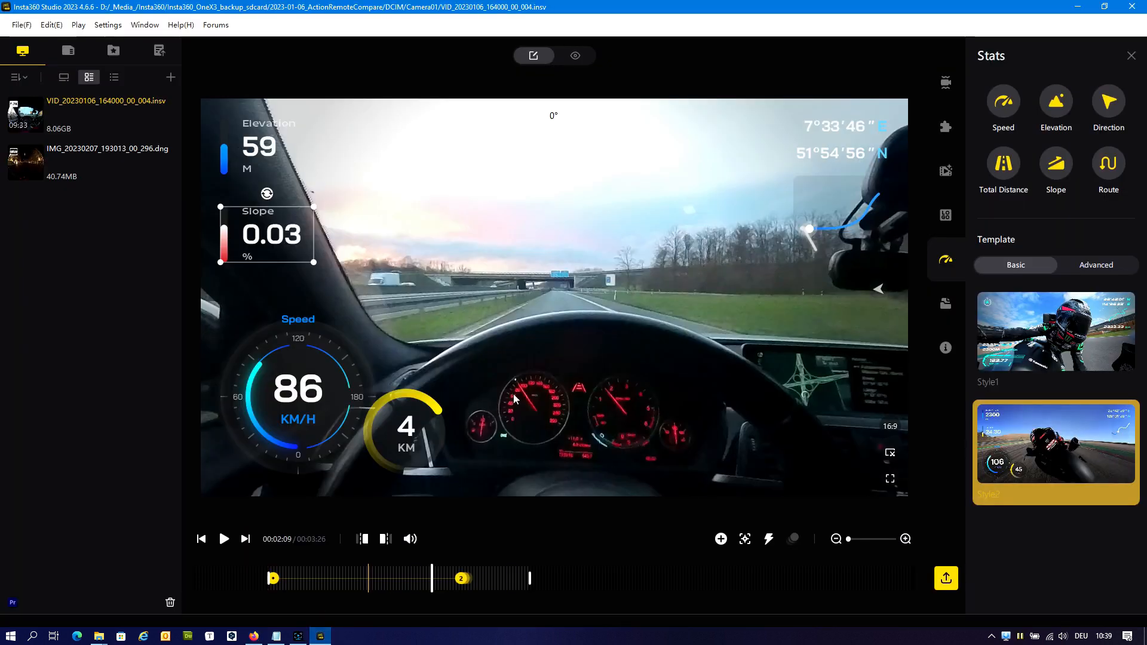
pyautogui.click(83, 154)
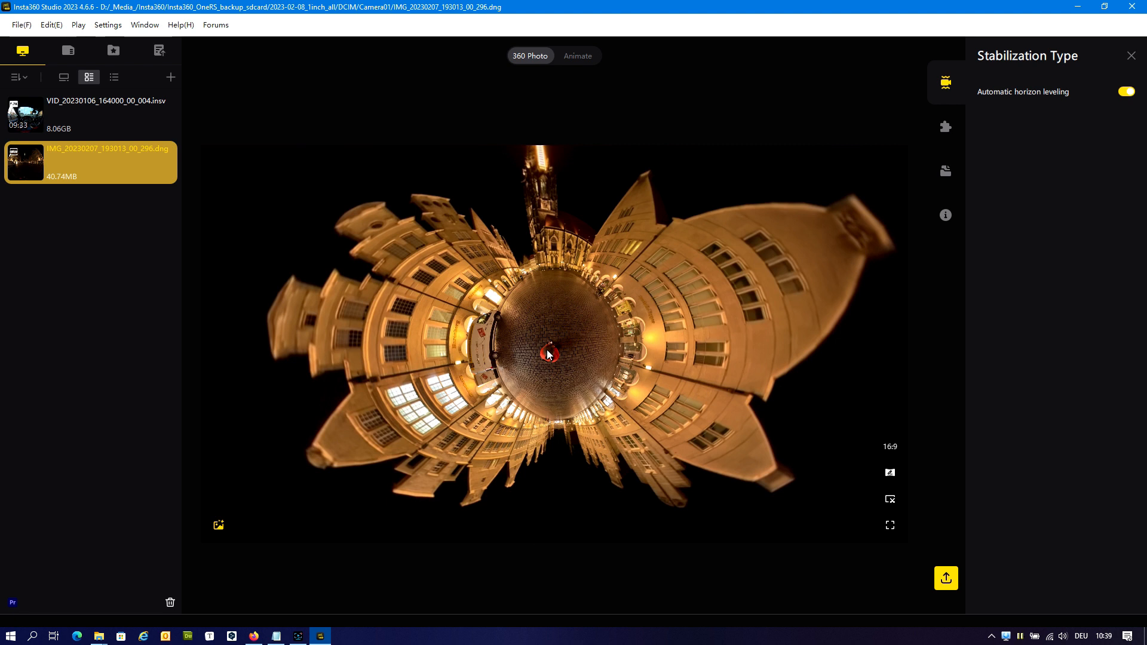
pyautogui.click(218, 525)
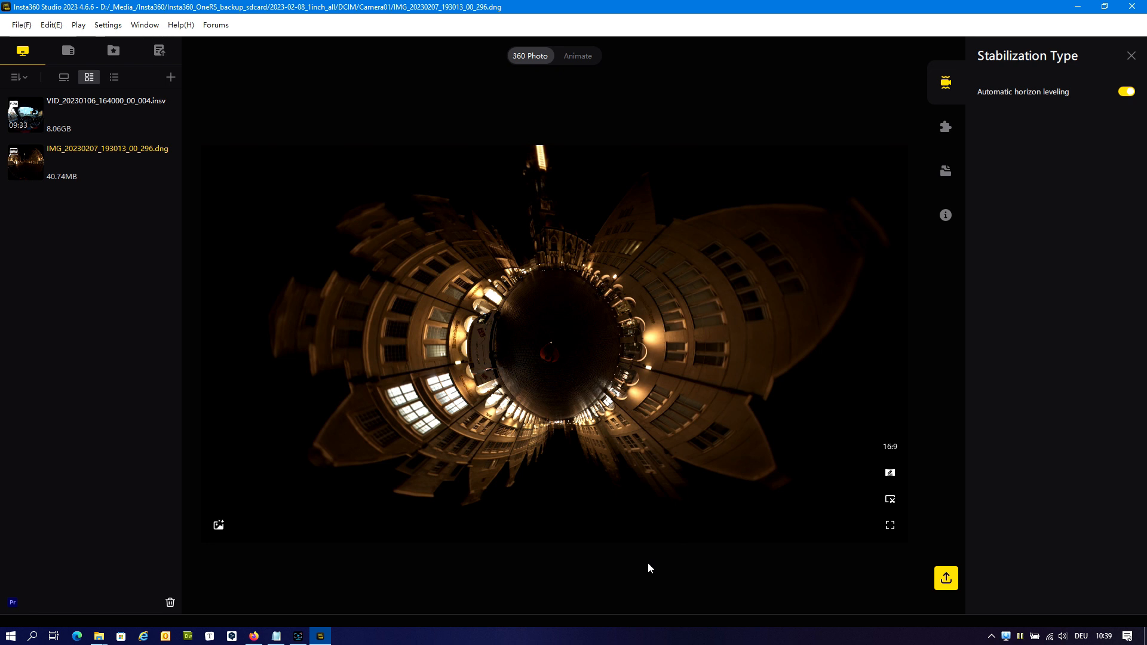
pyautogui.click(219, 527)
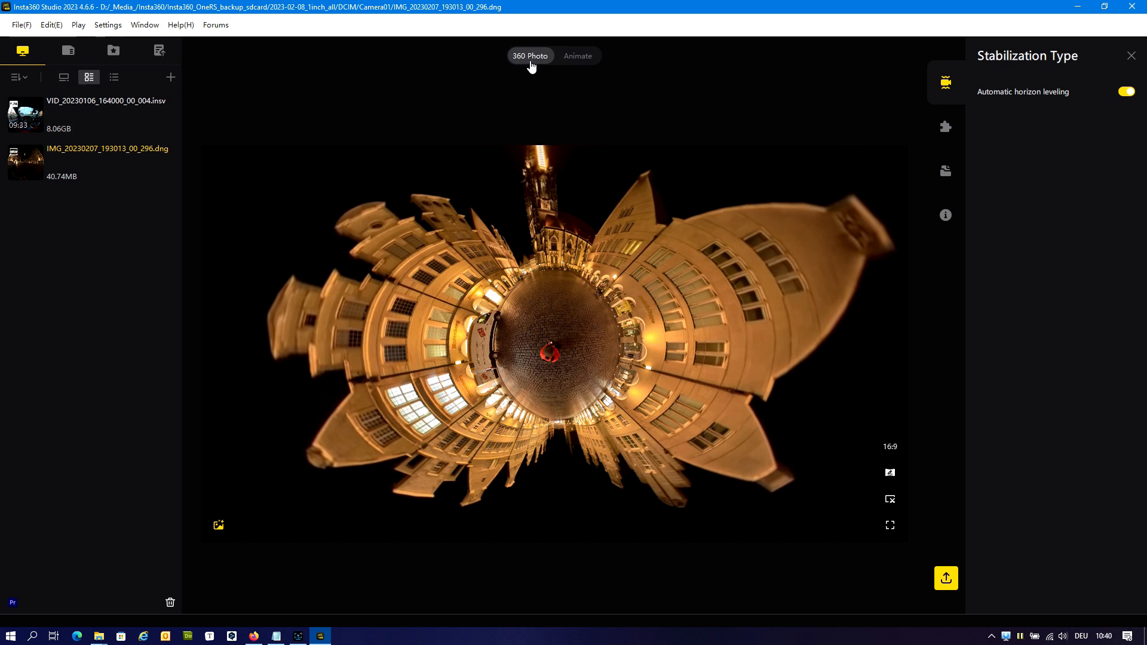
# Tilt the 360 photo's view up toward the church tower and zoom out until the scene is a small sphere
pyautogui.moveTo(545, 230); pyautogui.dragTo(550, 419)
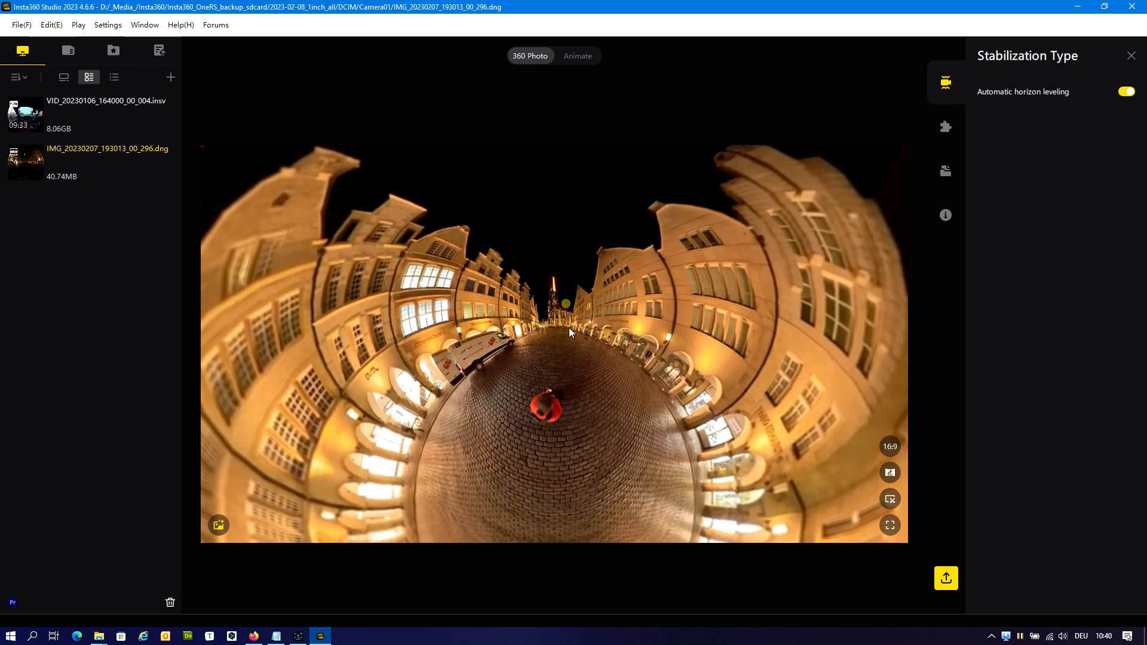
pyautogui.scroll(-8, 570, 391)
pyautogui.scroll(-2, 570, 391)
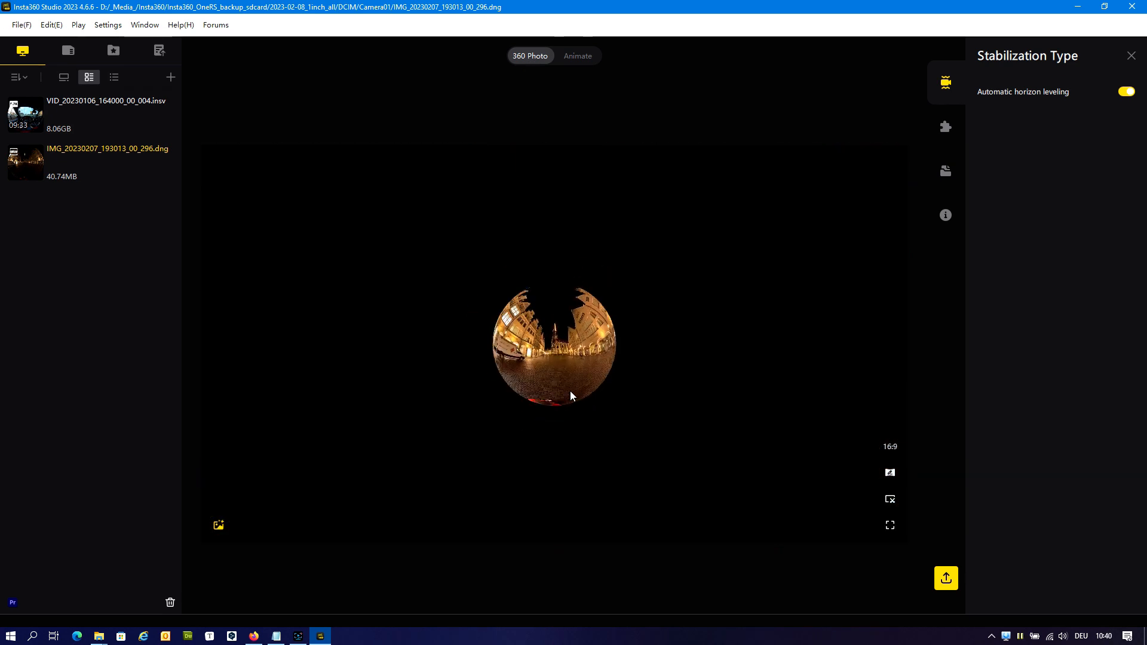
# Enlarge the small sphere and switch the 360 photo to the tiny planet view
pyautogui.scroll(4, 570, 391)
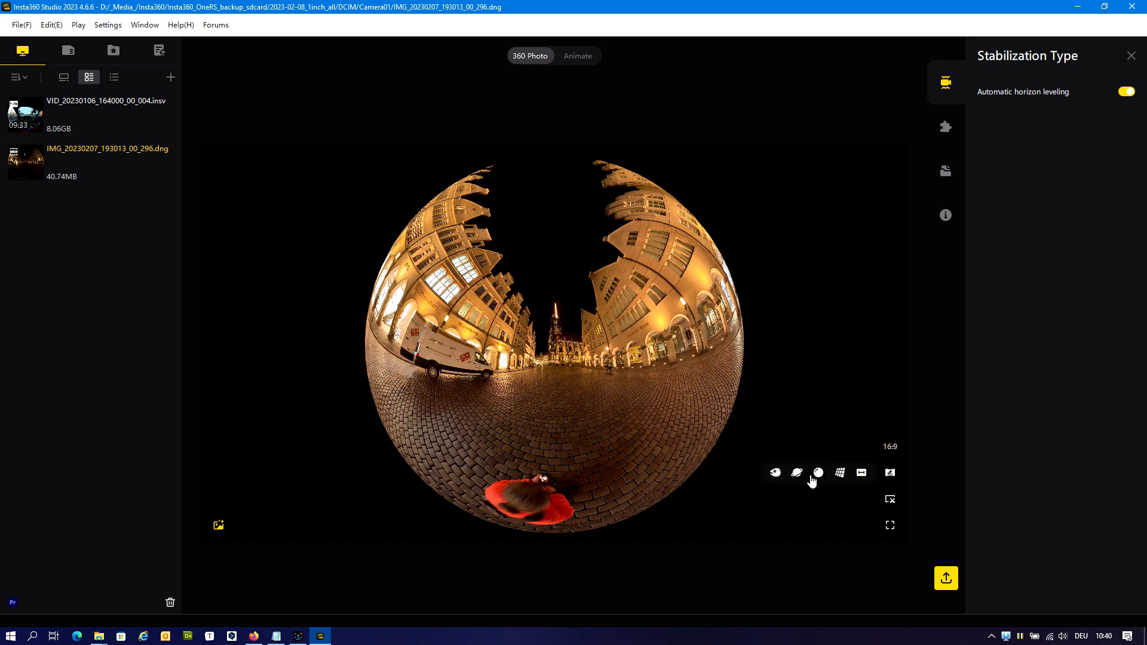
pyautogui.moveTo(890, 473)
pyautogui.click(794, 474)
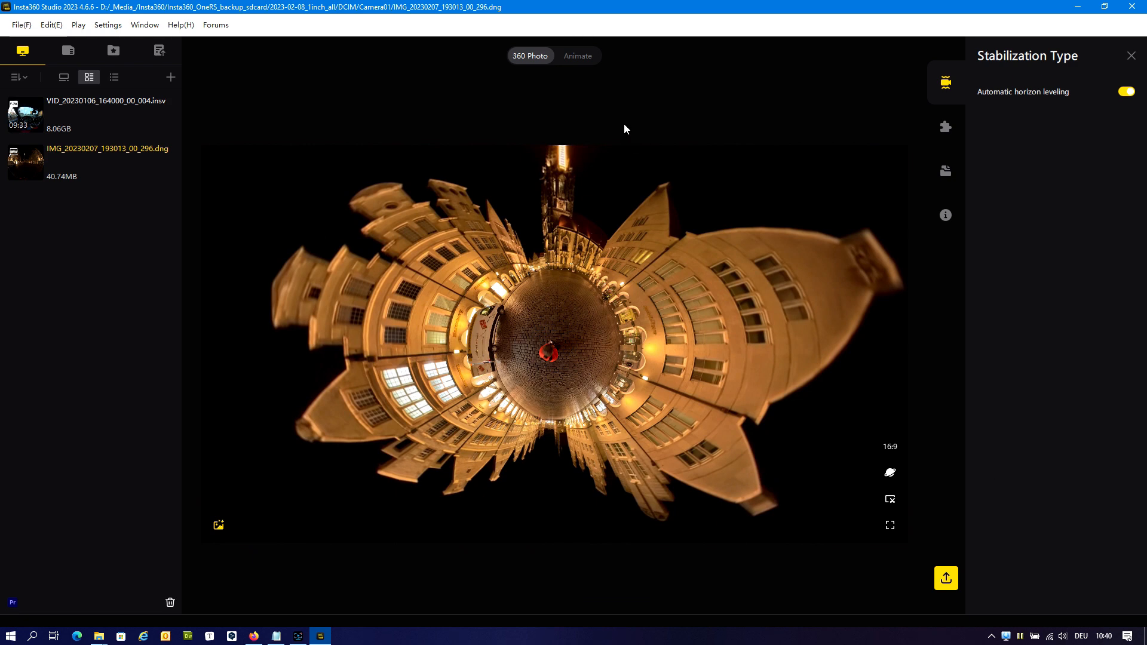
# Switch the photo to Animate mode and look through its aspect ratio choices, keeping 16:9
pyautogui.click(579, 58)
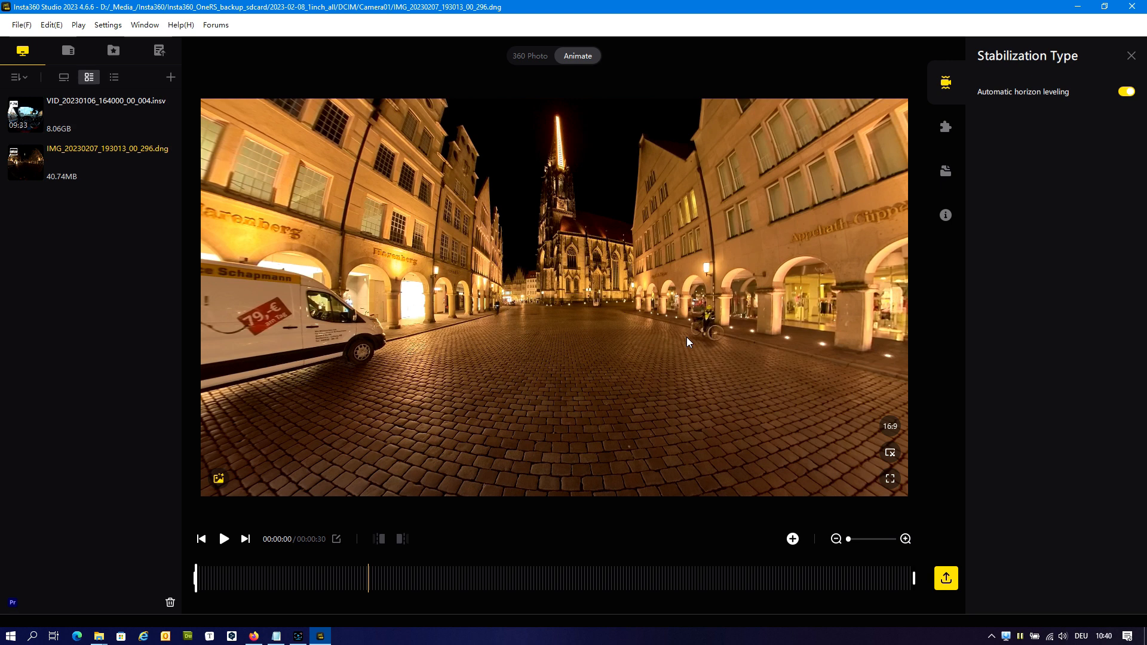
pyautogui.click(893, 427)
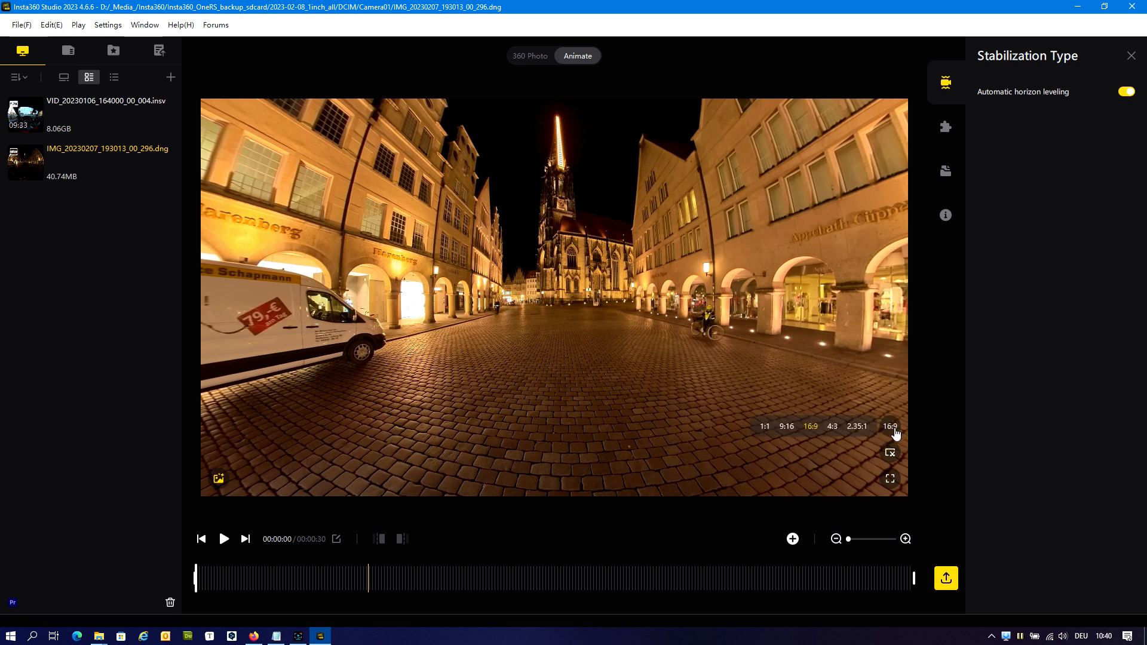
pyautogui.click(801, 461)
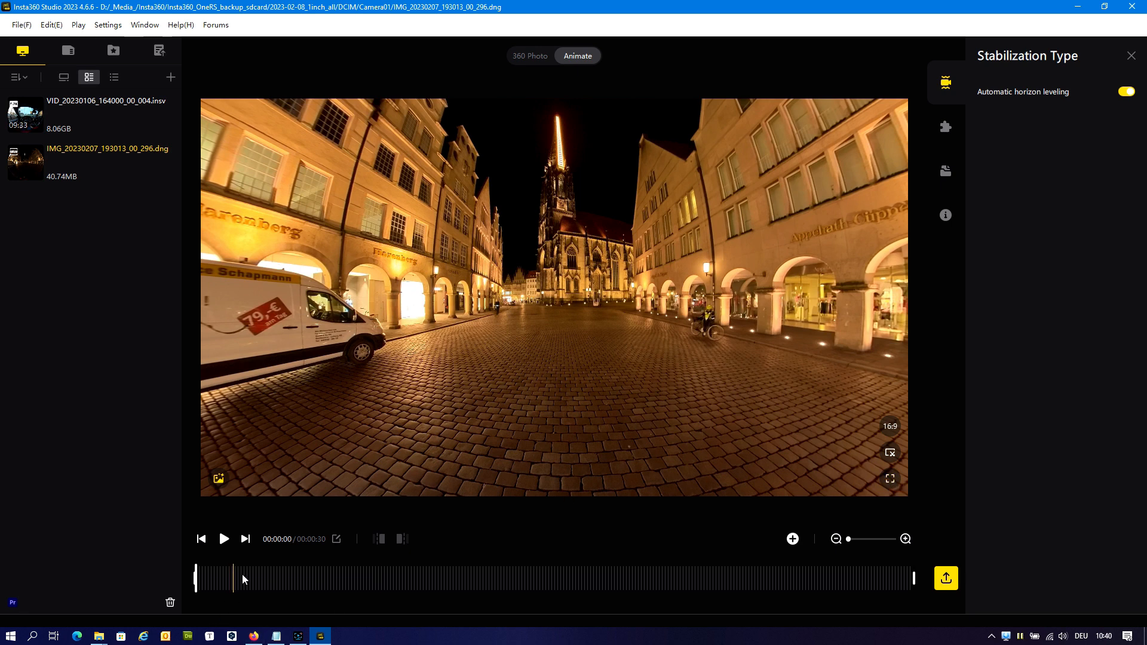
# Set the animation duration to 15 seconds
pyautogui.click(336, 540)
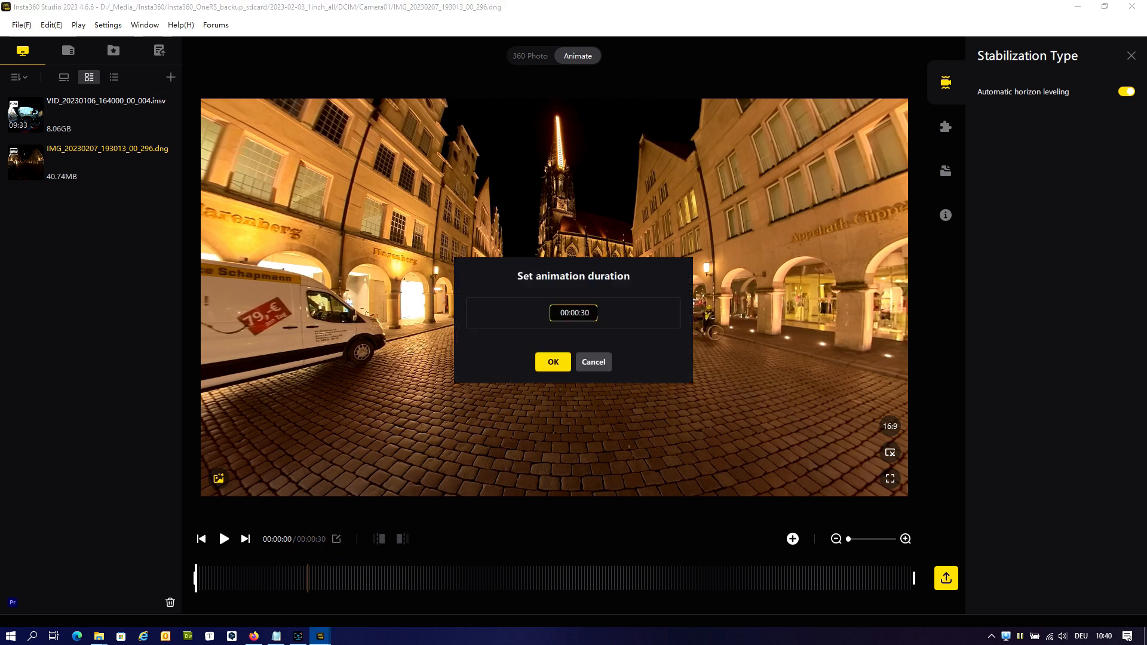
pyautogui.press('BackSpace')
pyautogui.press('BackSpace')
pyautogui.write('15')
pyautogui.press('Return')
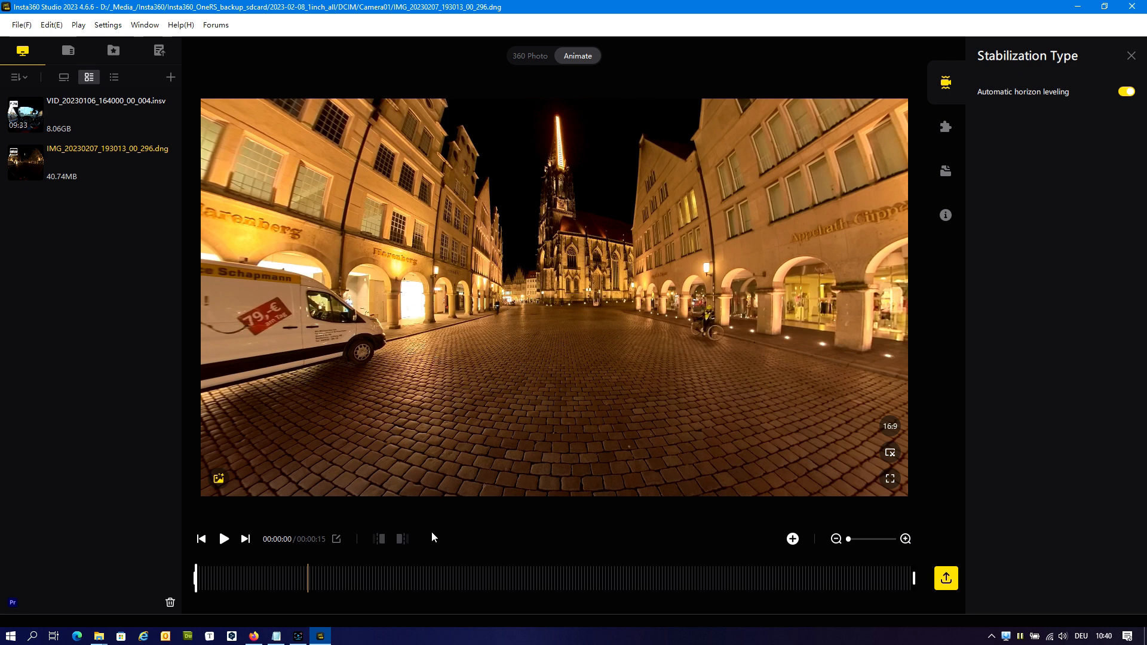
# Add a keyframe at the start of the timeline with the view facing the church, and close its settings
pyautogui.click(200, 540)
pyautogui.click(793, 540)
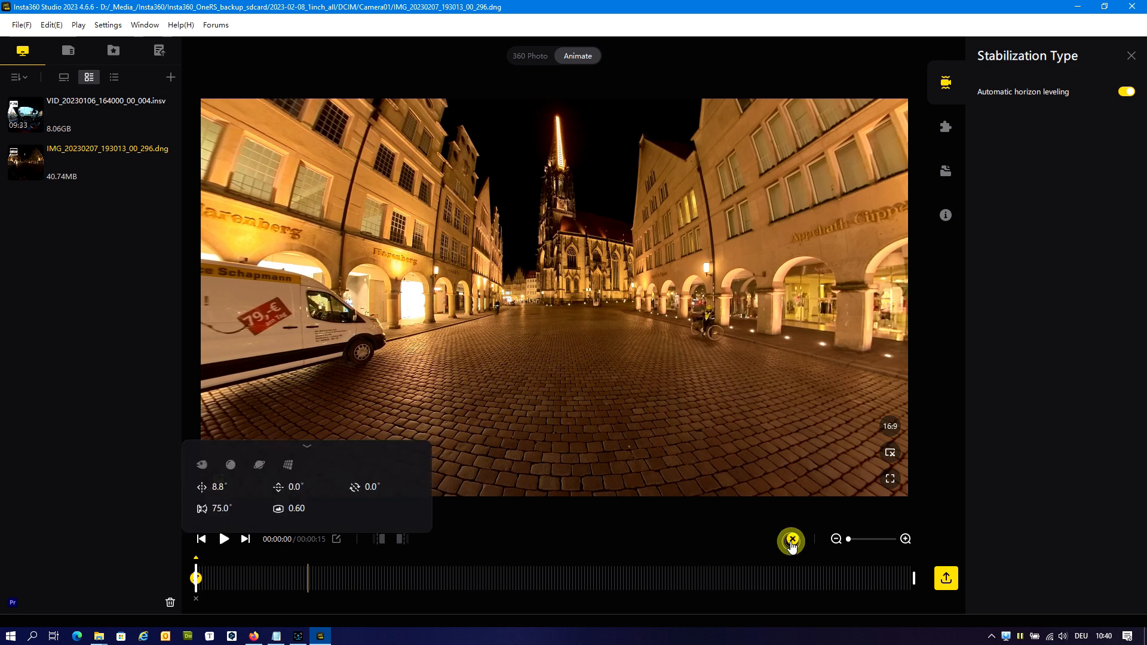
pyautogui.click(596, 527)
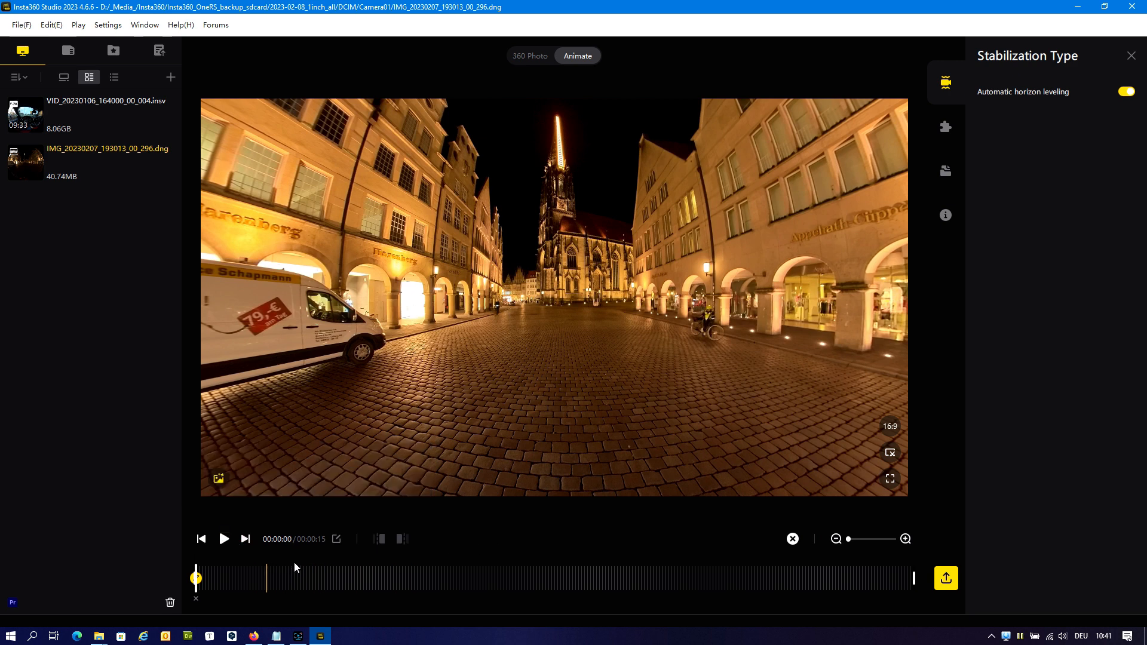
# Add a keyframe at 3 seconds with the view turned to the gabled arcade houses, at about -94° pan and 3.5° tilt
pyautogui.click(345, 577)
pyautogui.moveTo(652, 307); pyautogui.dragTo(264, 275)
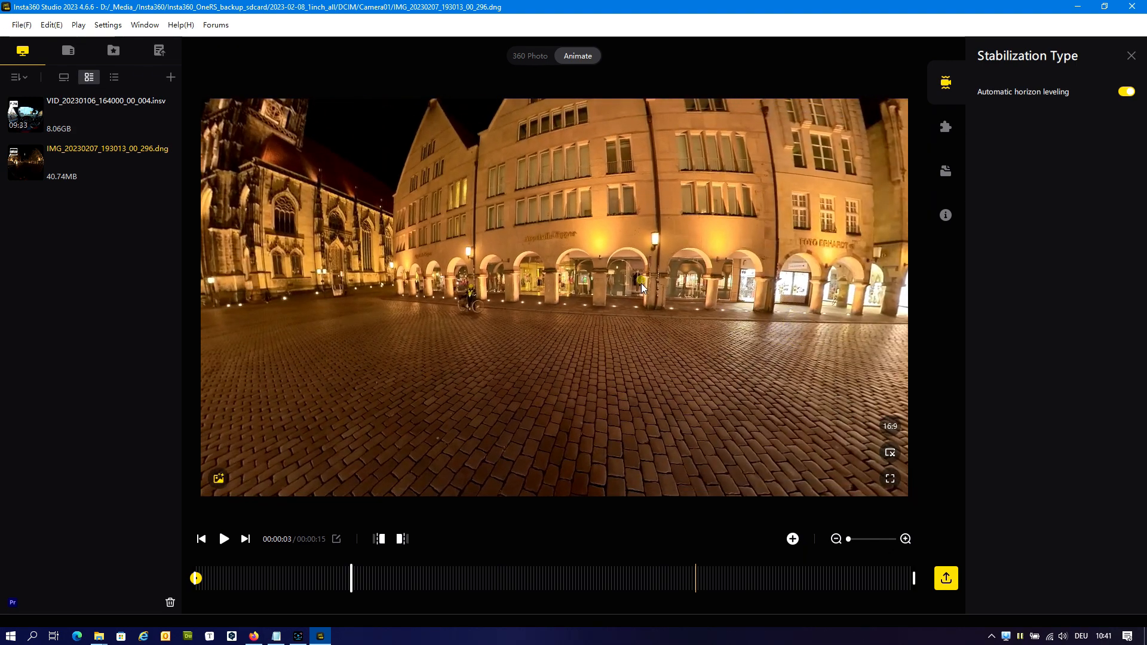
pyautogui.moveTo(641, 283); pyautogui.dragTo(457, 357)
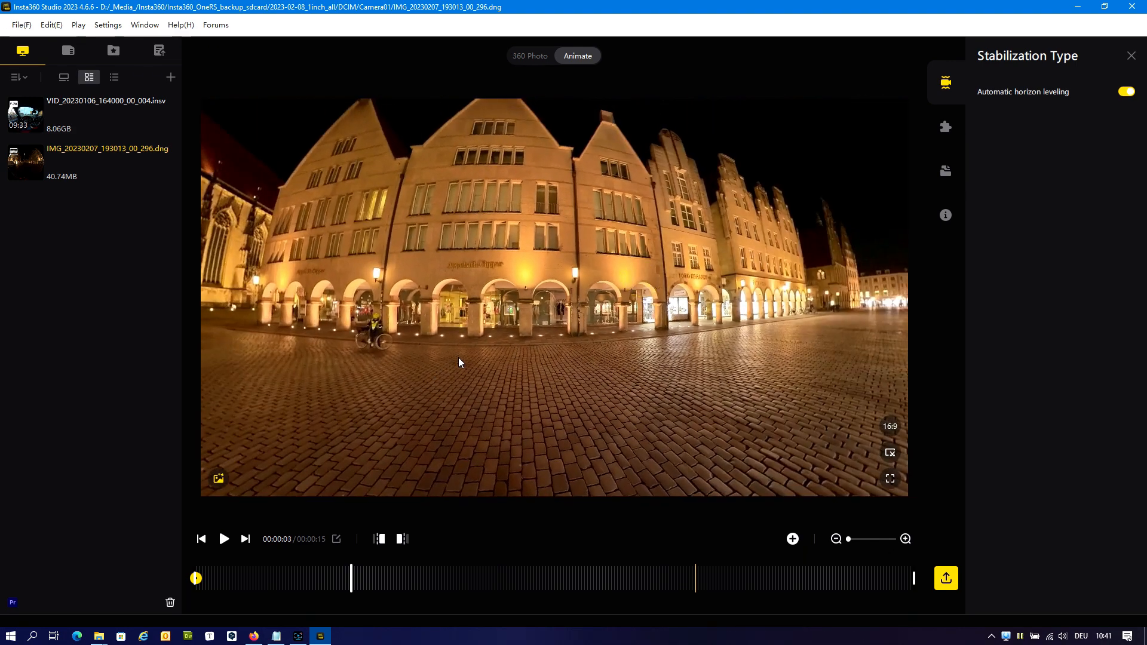
pyautogui.click(792, 539)
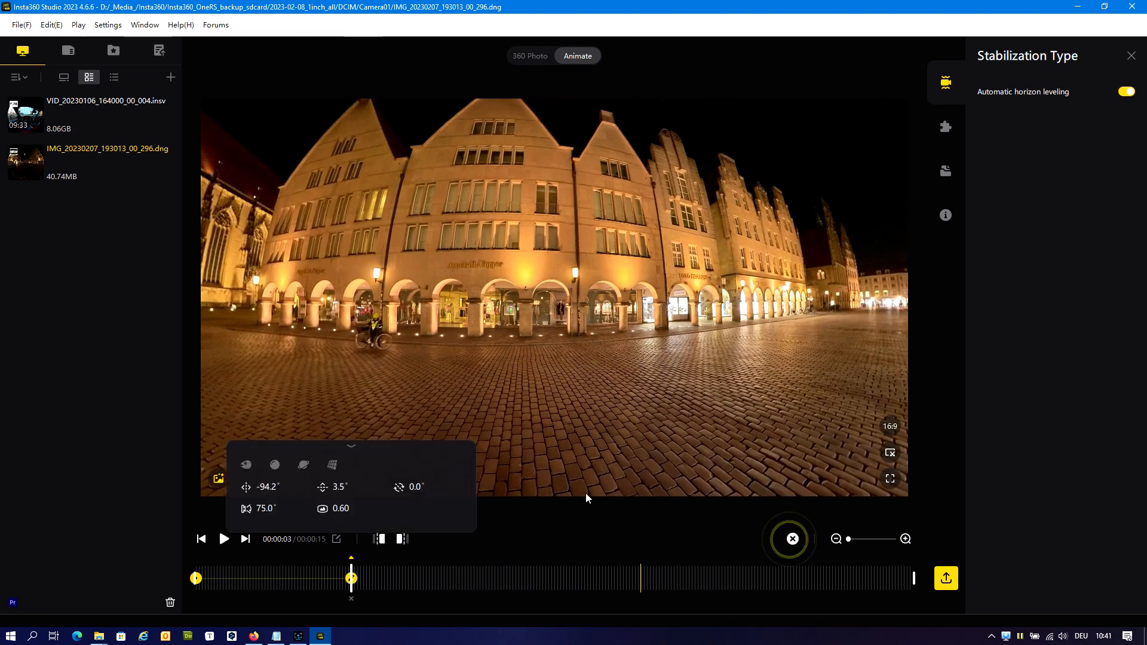
# Add a keyframe at 13 seconds with the view tilted up to about 78°, panned to about -173° and zoomed out to about 98°
pyautogui.click(857, 577)
pyautogui.moveTo(805, 411); pyautogui.dragTo(569, 260)
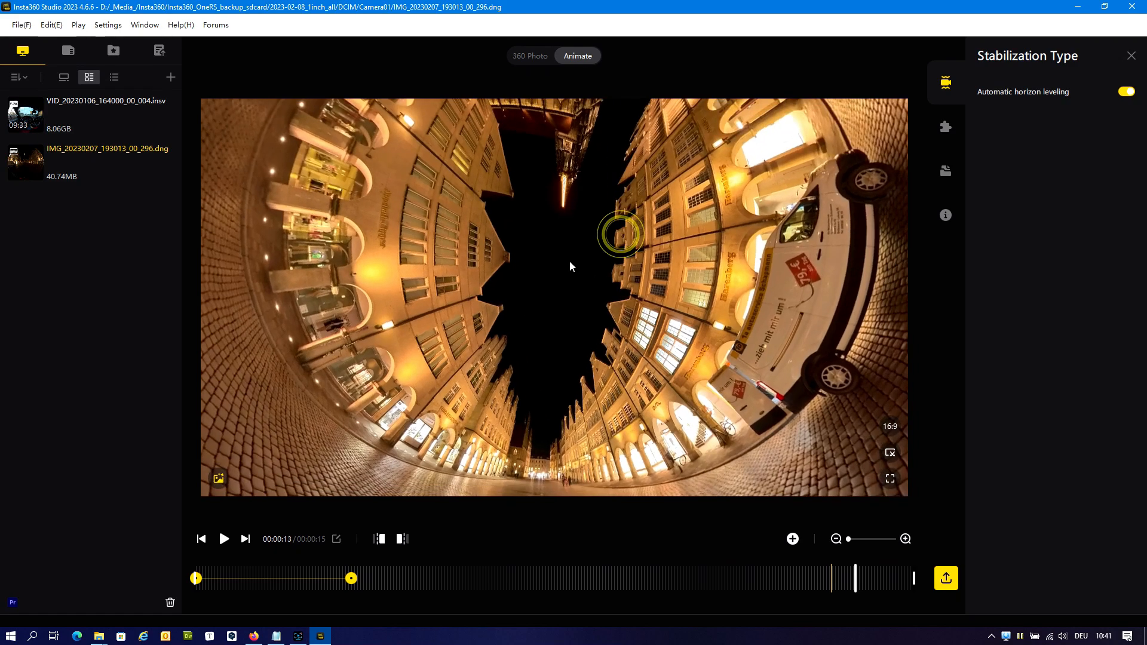
pyautogui.scroll(-5, 606, 262)
pyautogui.scroll(3, 614, 286)
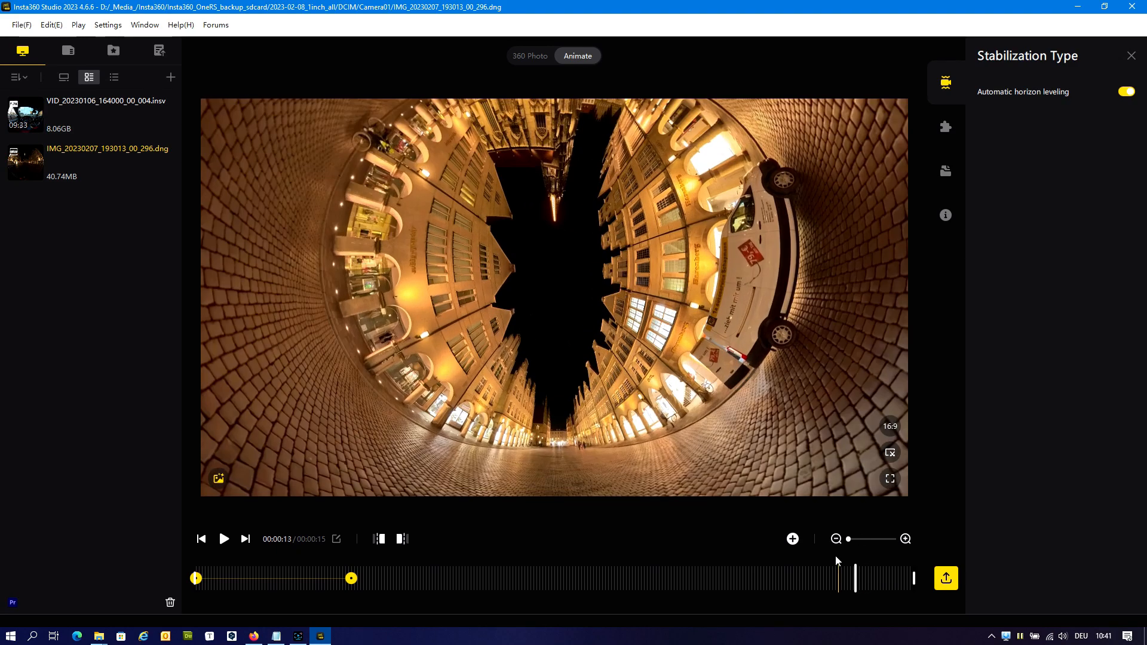
pyautogui.click(793, 539)
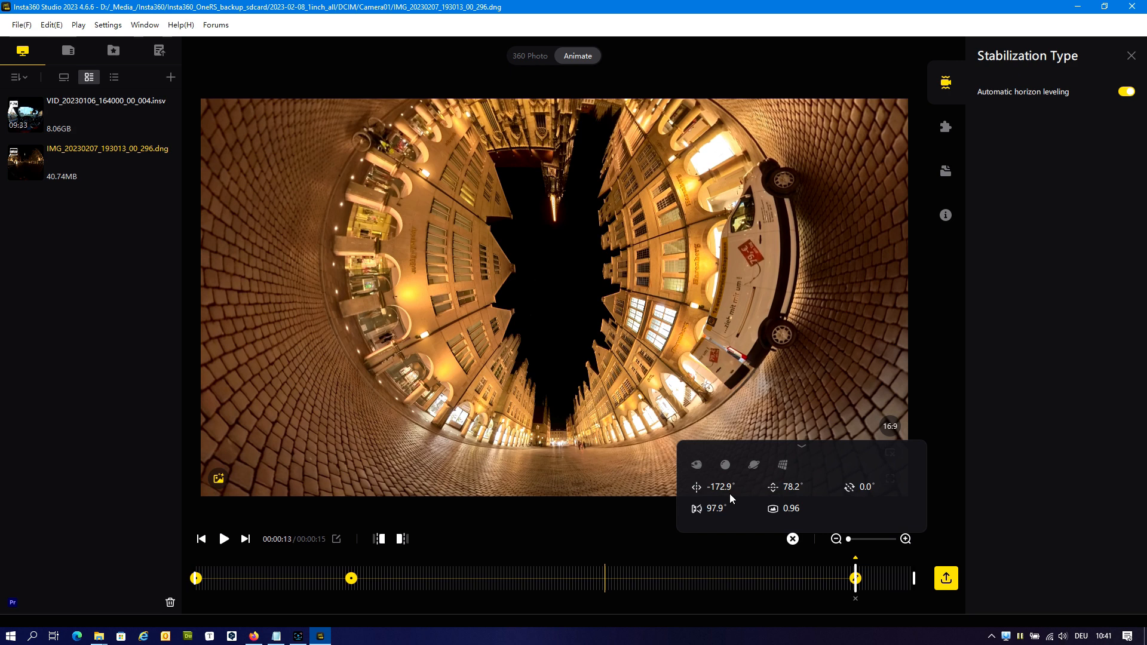
pyautogui.click(594, 355)
pyautogui.click(1051, 311)
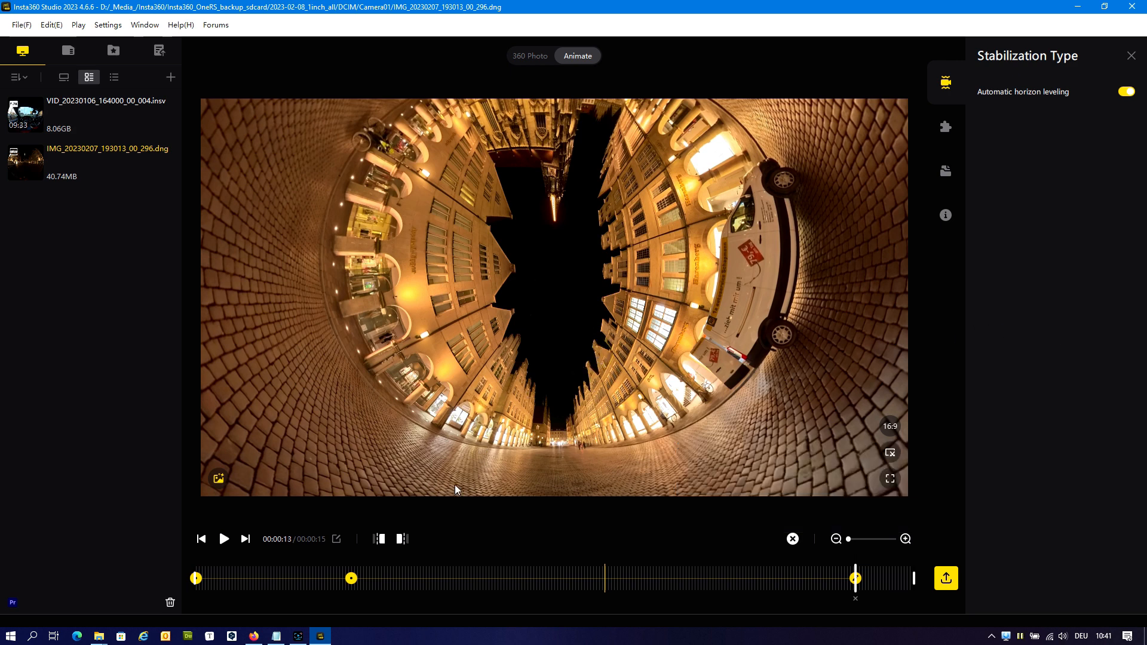
# Compare the transition options of both timeline segments and apply the falling-curve transition between the first and second keyframes
pyautogui.click(326, 579)
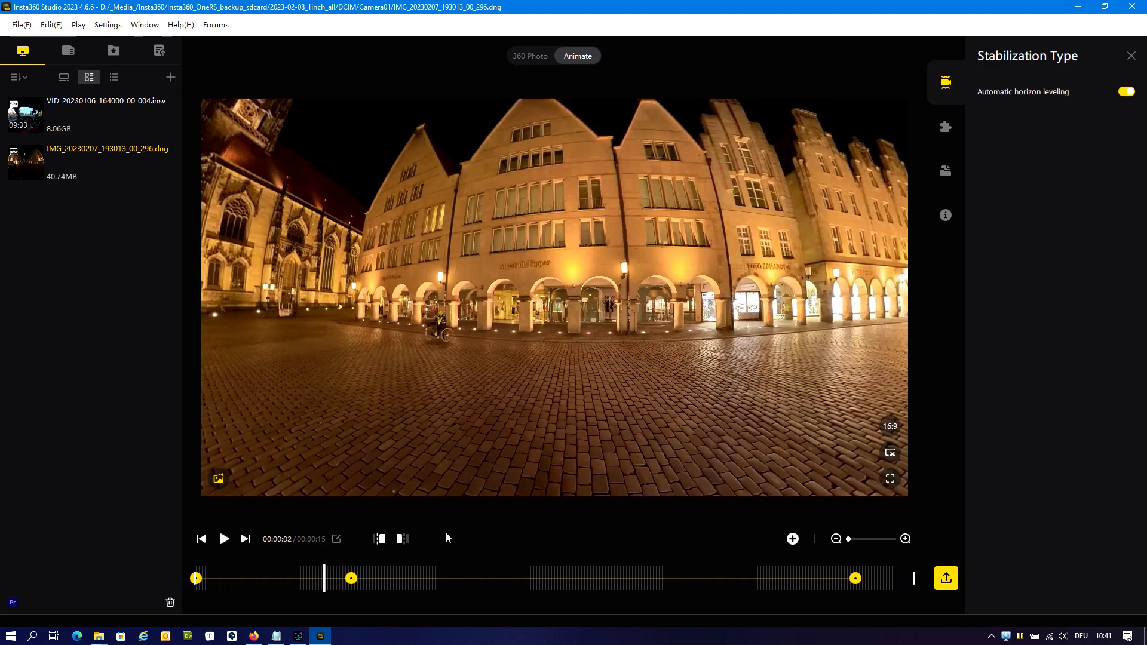
pyautogui.moveTo(384, 314); pyautogui.dragTo(748, 332)
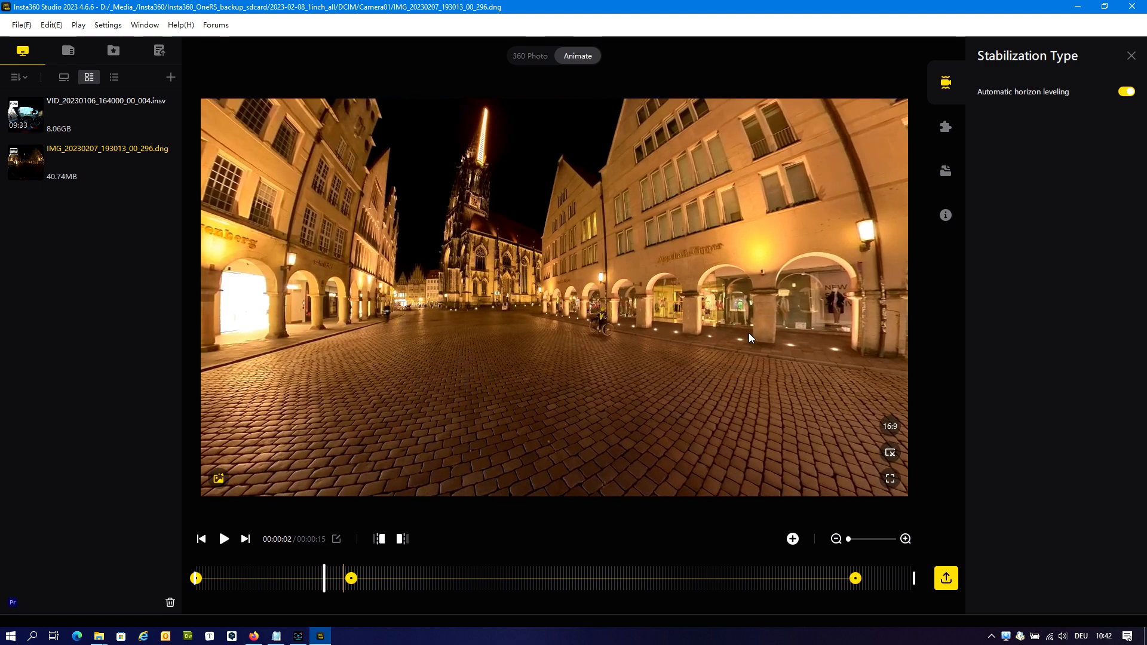
pyautogui.click(271, 579)
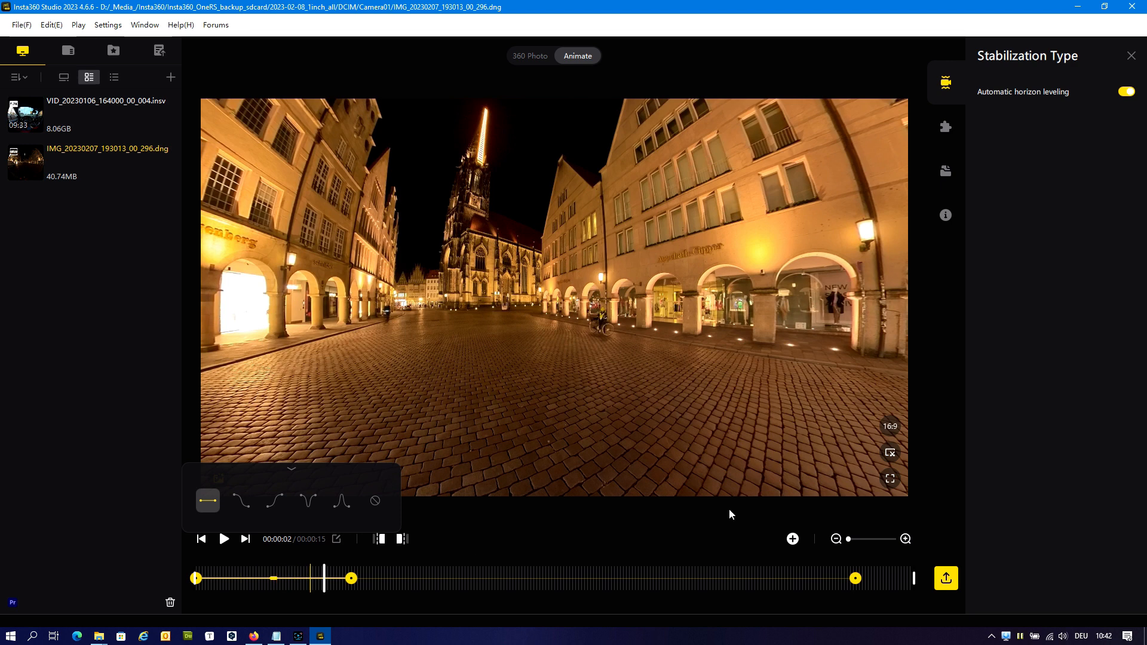
pyautogui.click(460, 578)
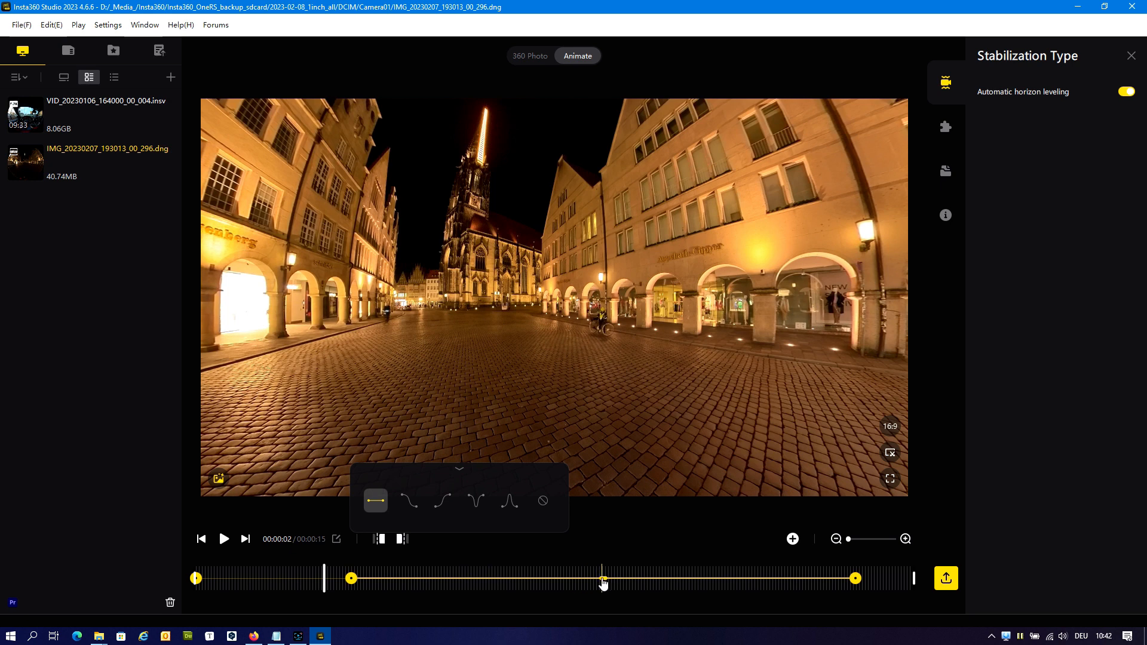
pyautogui.click(290, 581)
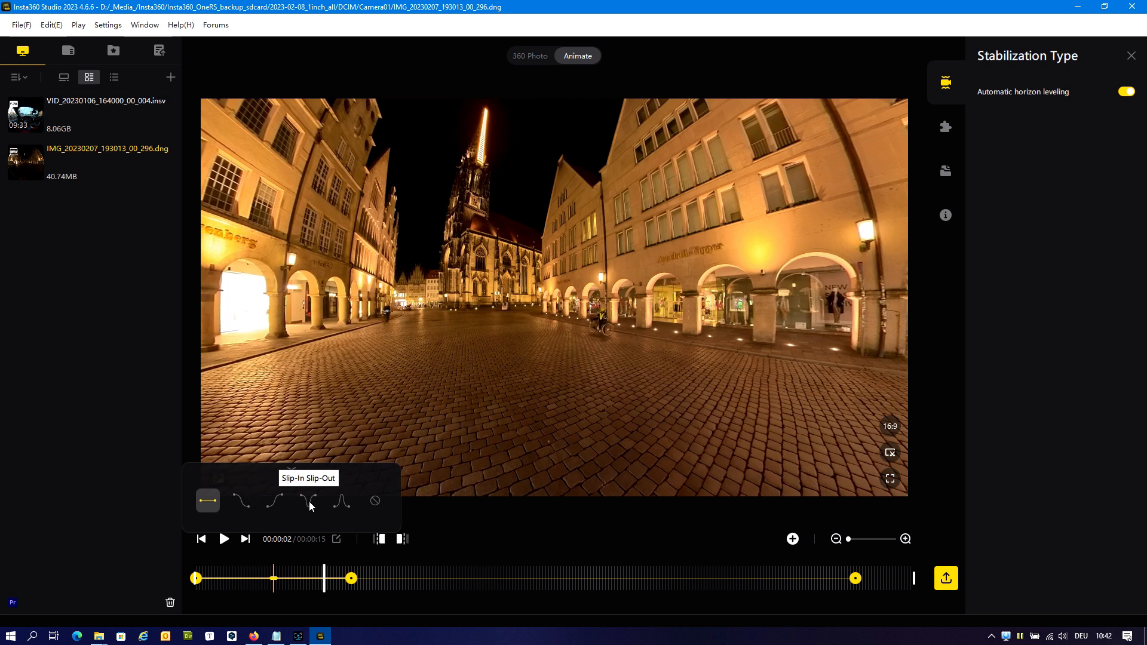
pyautogui.click(242, 500)
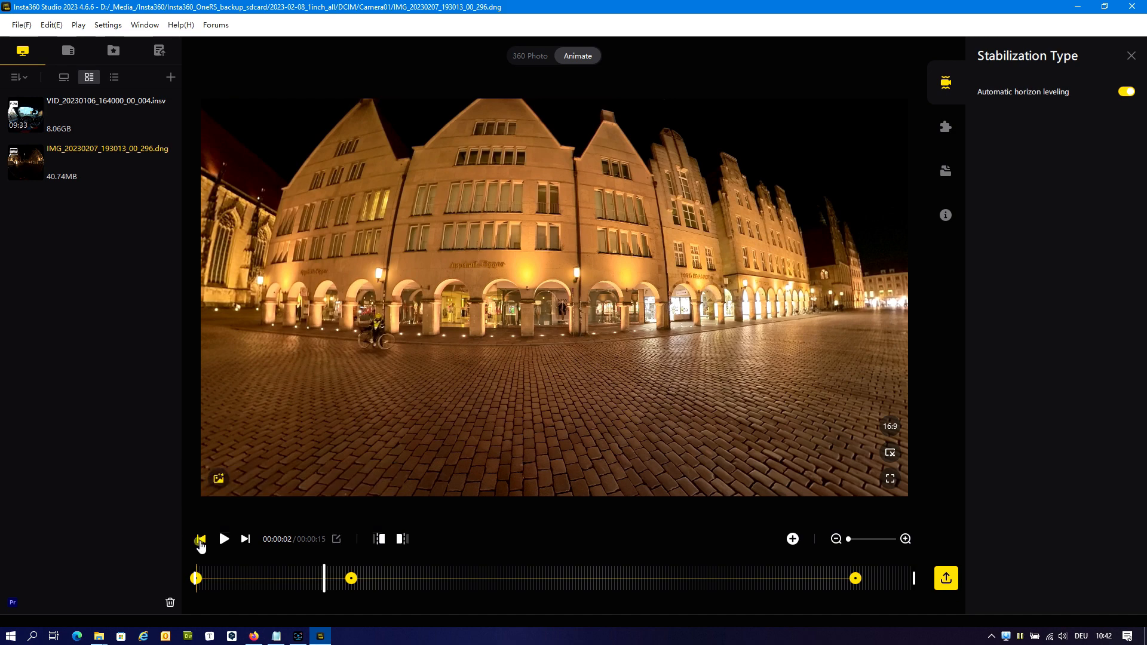
# Play the animation from the beginning past the second keyframe and pause it
pyautogui.click(201, 539)
pyautogui.click(224, 539)
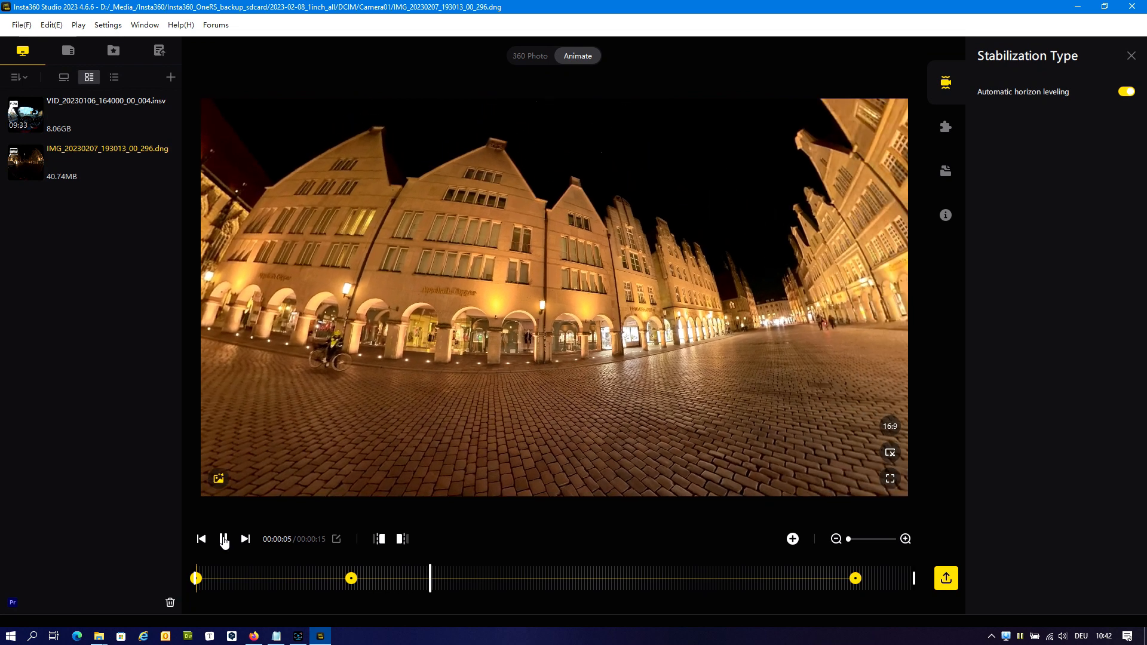
pyautogui.click(224, 539)
# Apply the Slip-In Slip-Out transition between the second and third keyframes and preview that segment from the second keyframe
pyautogui.click(452, 577)
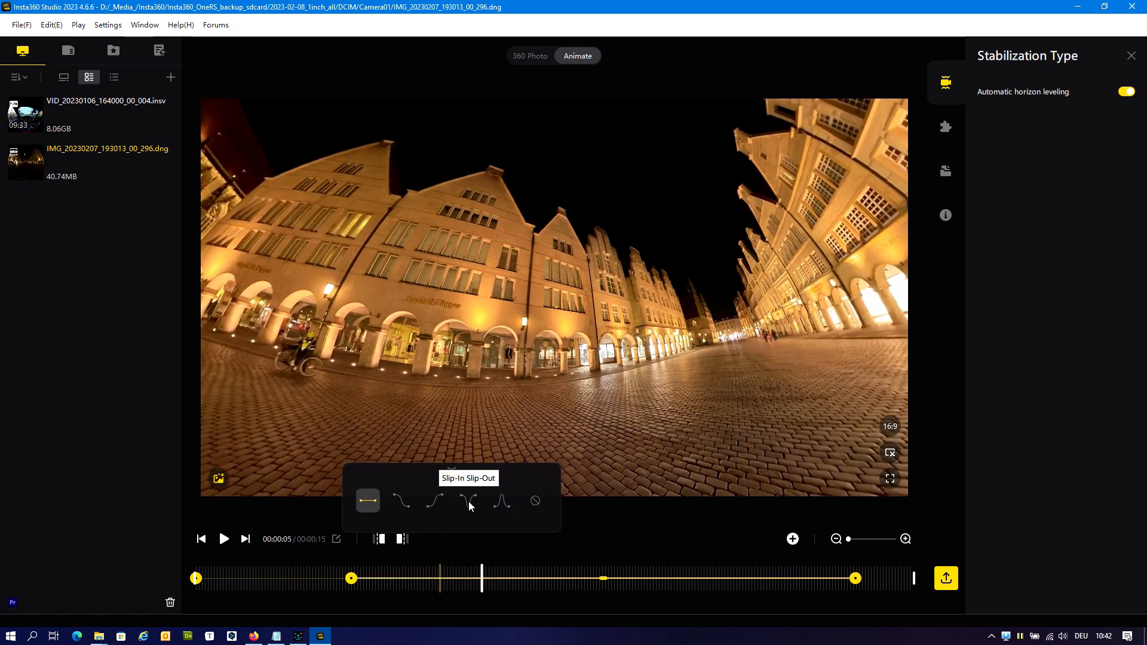
pyautogui.click(468, 500)
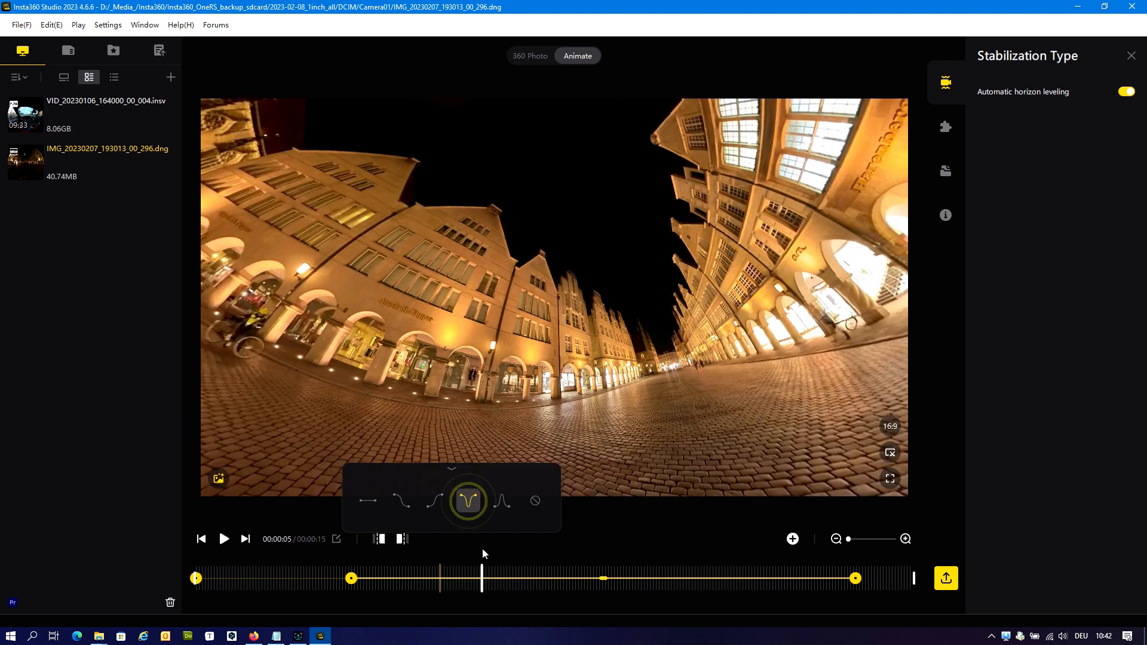
pyautogui.click(352, 578)
pyautogui.click(223, 540)
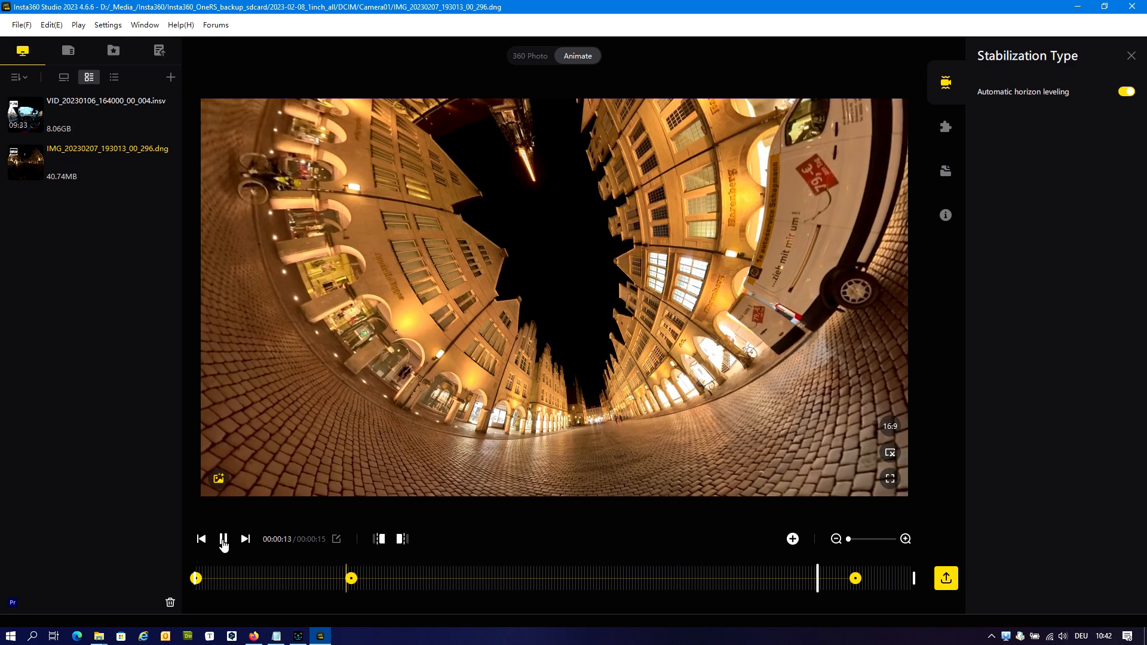
pyautogui.click(223, 542)
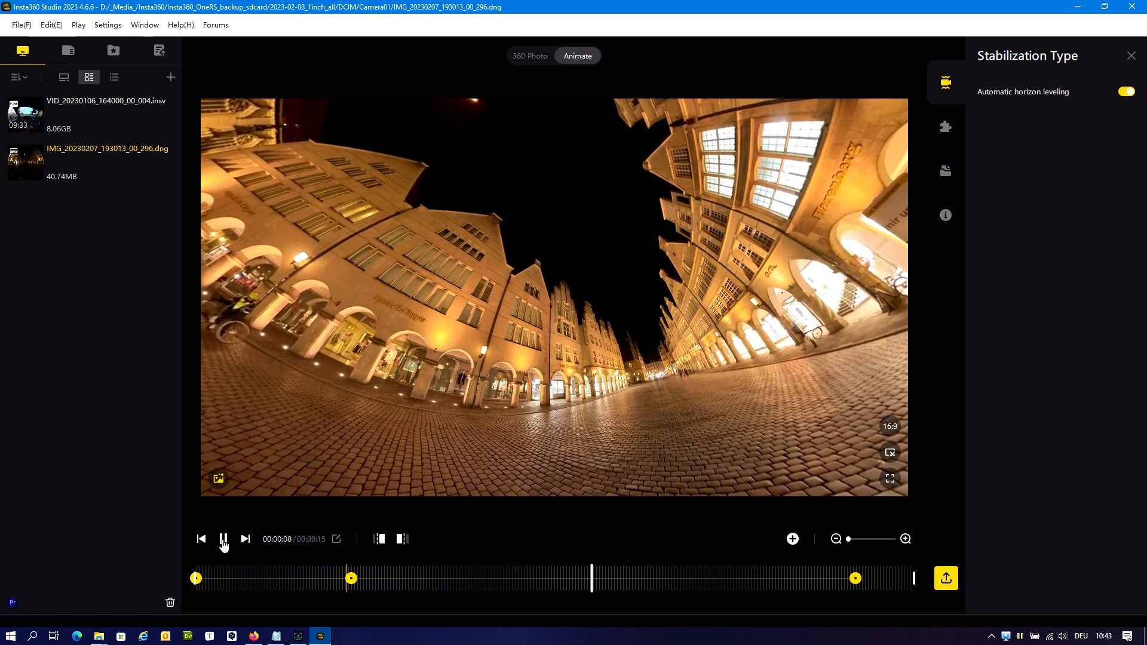
pyautogui.click(223, 540)
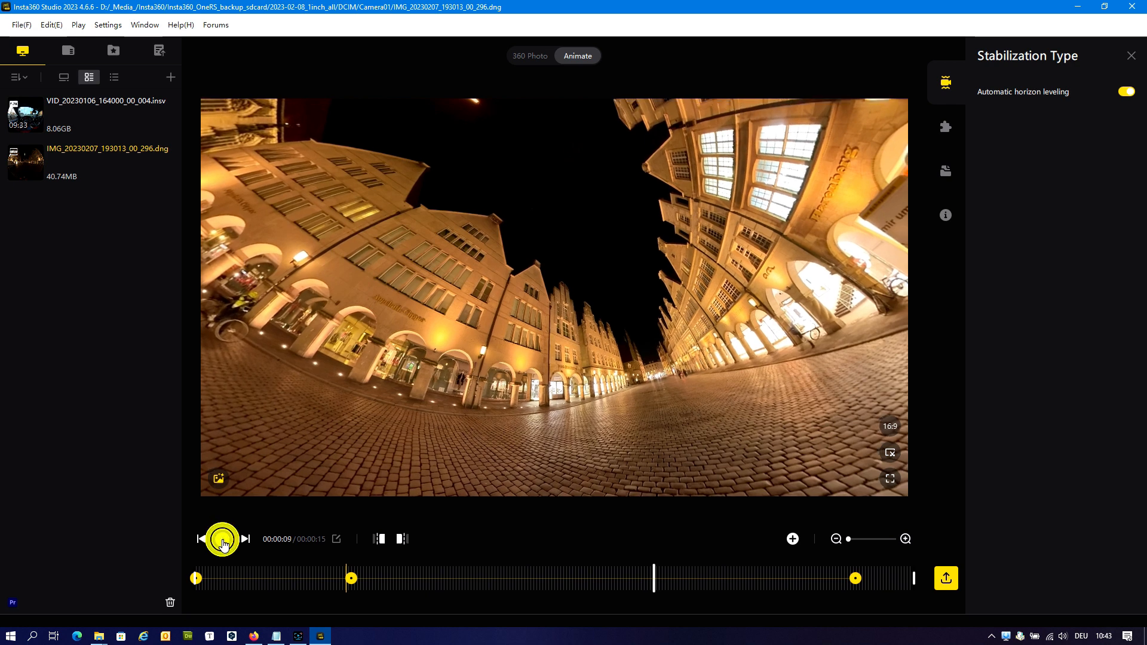
# Review the frame rate and encoding format choices in the video export settings, and close them without exporting
pyautogui.click(948, 575)
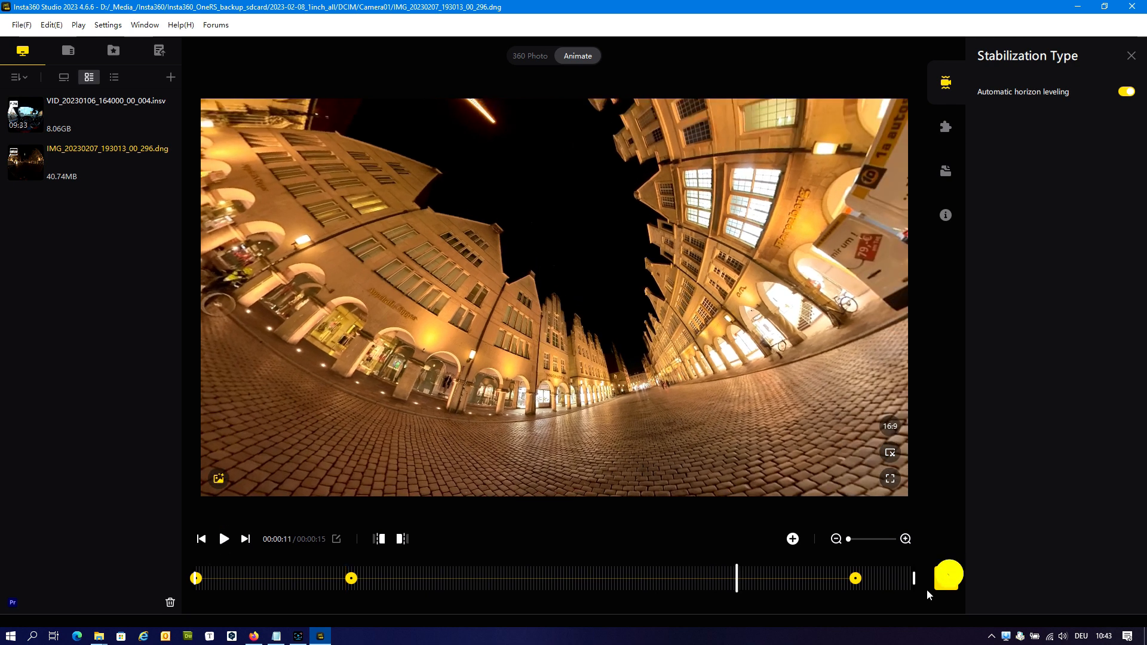
pyautogui.click(949, 577)
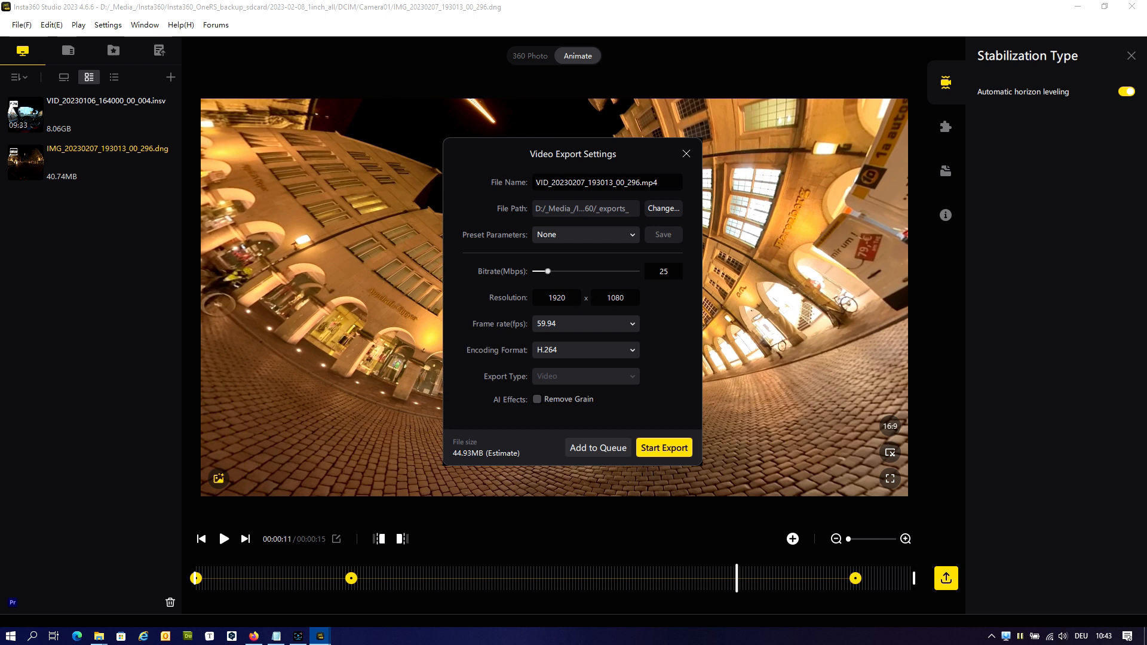
pyautogui.click(634, 323)
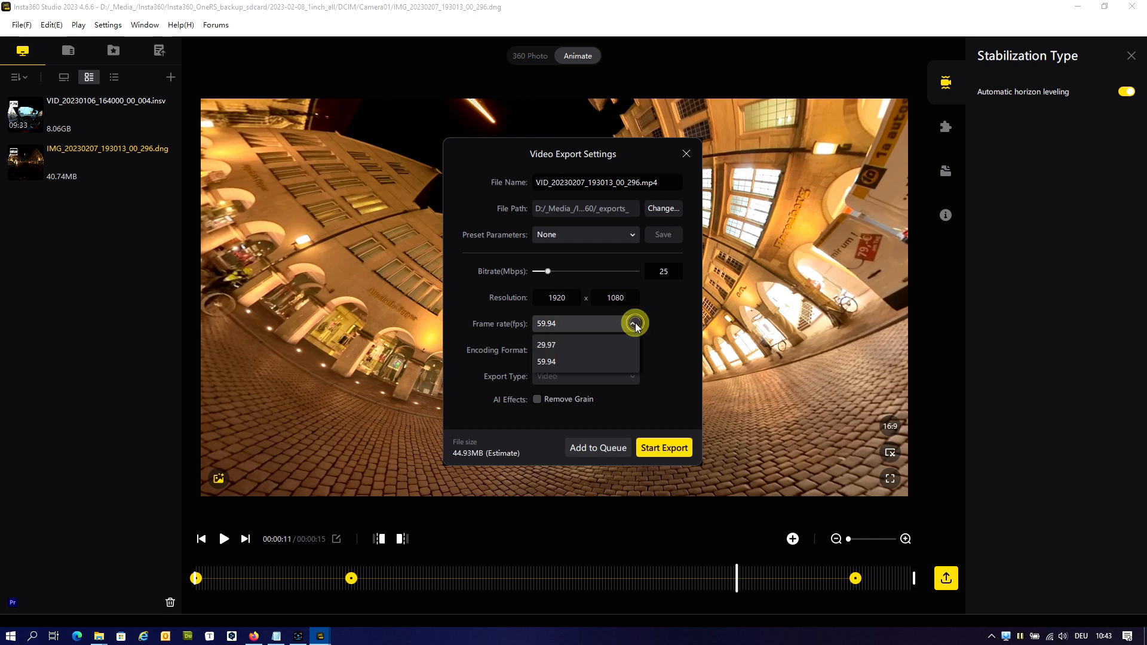
pyautogui.click(660, 317)
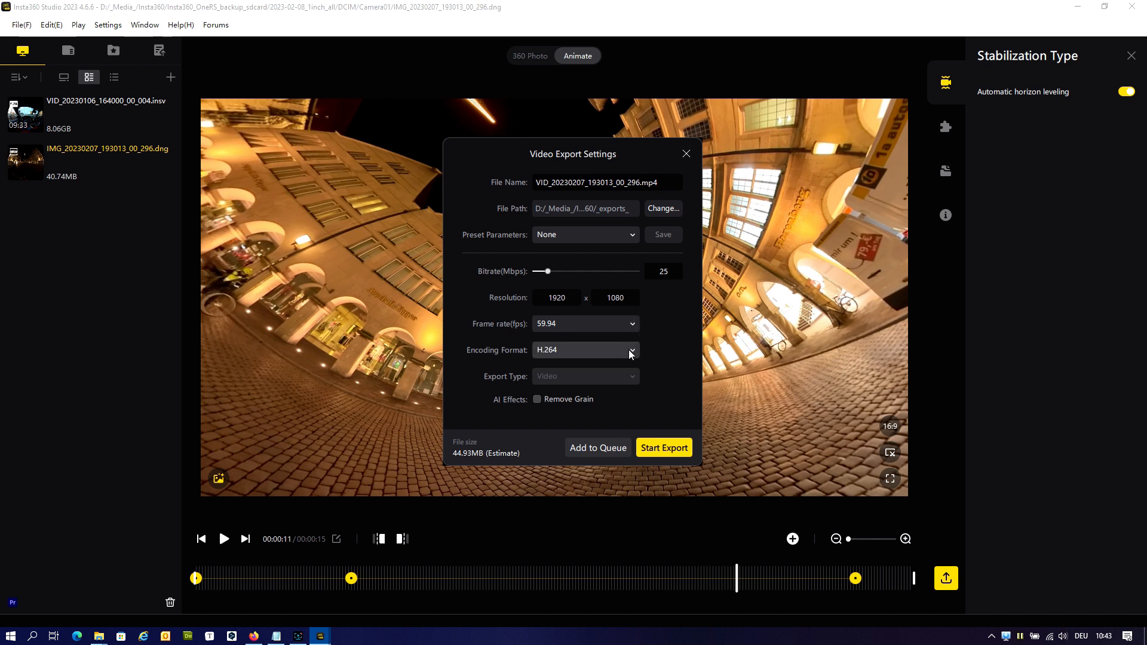
pyautogui.click(633, 350)
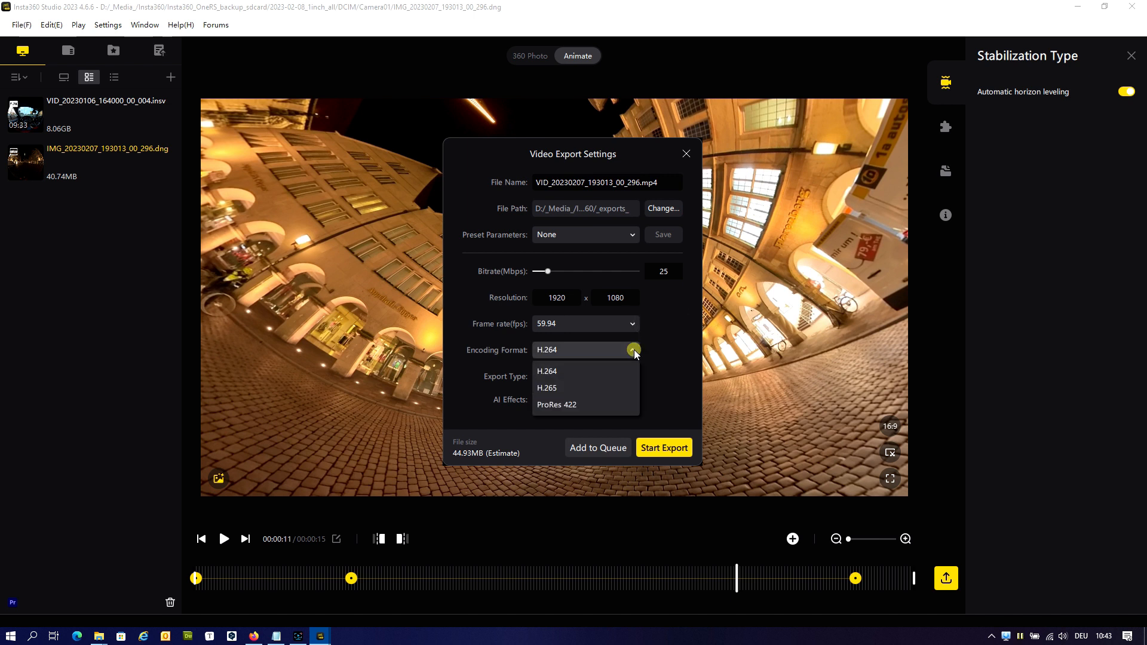
pyautogui.click(687, 356)
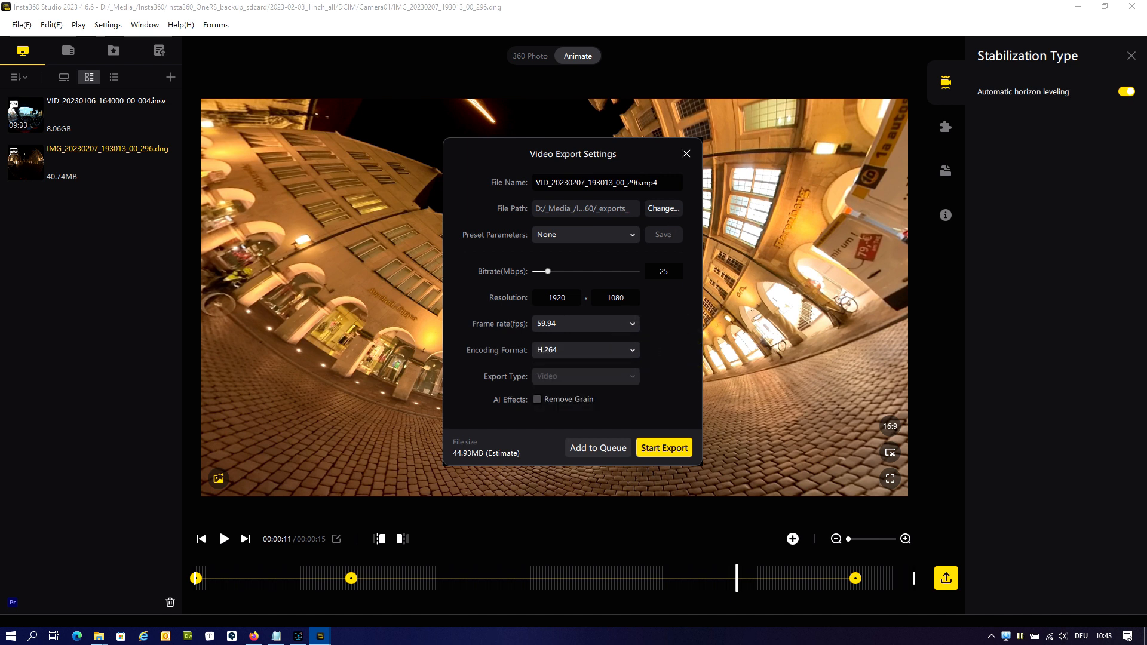
pyautogui.click(686, 153)
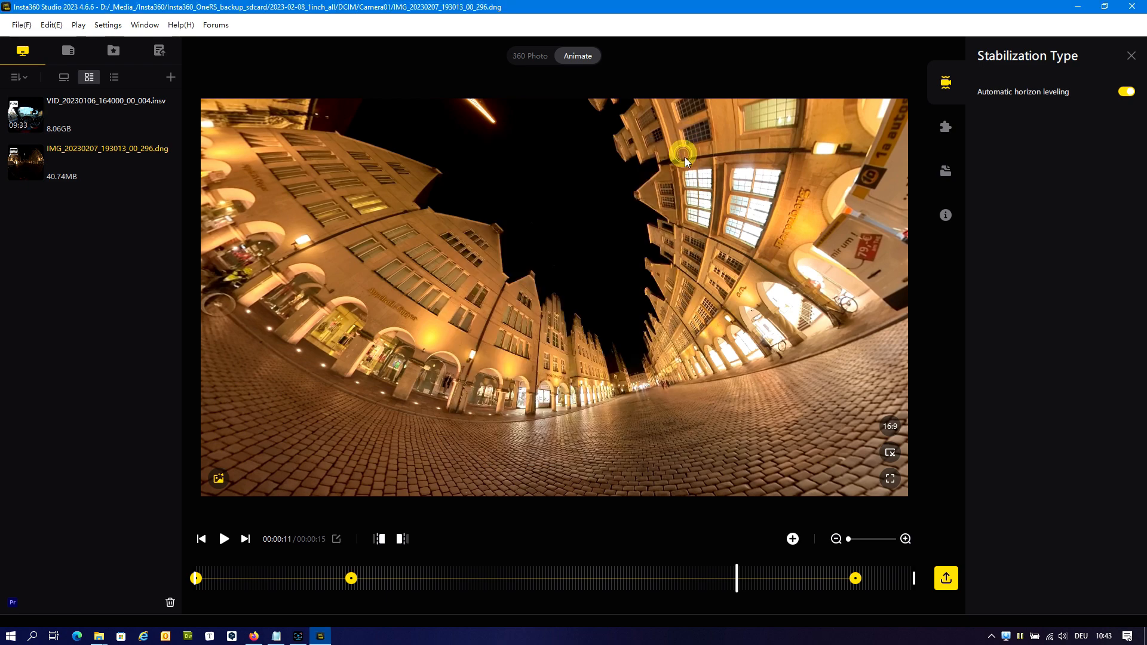
# Turn the 360 view at 11 seconds back along the street toward the church tower
pyautogui.moveTo(375, 365); pyautogui.dragTo(557, 257)
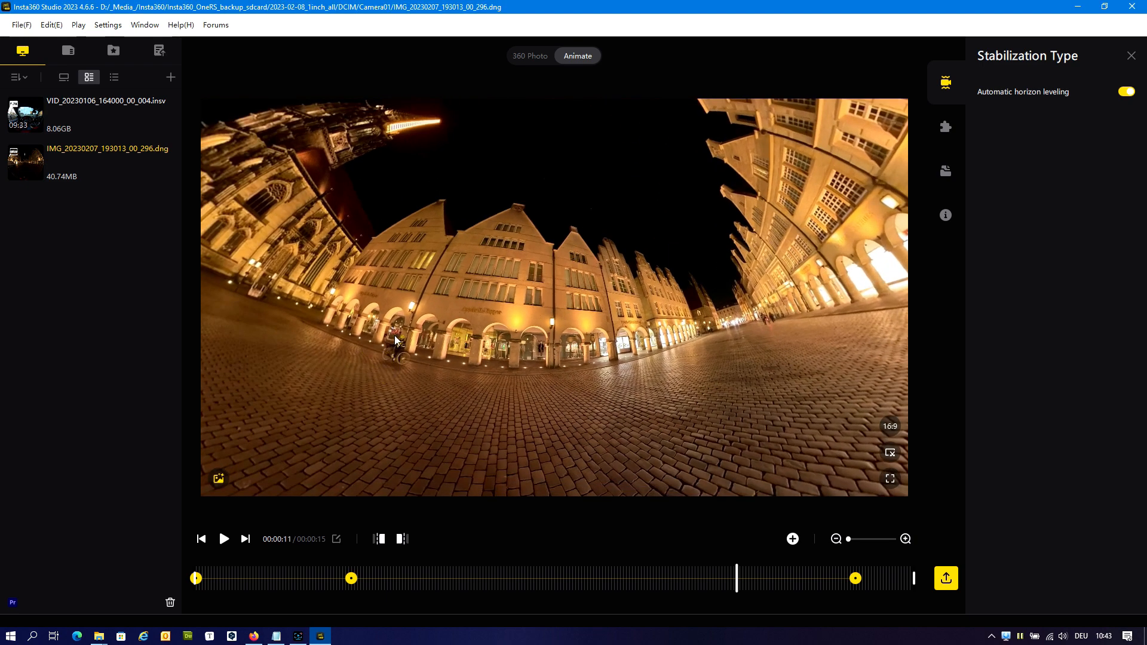
pyautogui.moveTo(394, 336); pyautogui.dragTo(815, 327)
pyautogui.moveTo(575, 327); pyautogui.dragTo(727, 356)
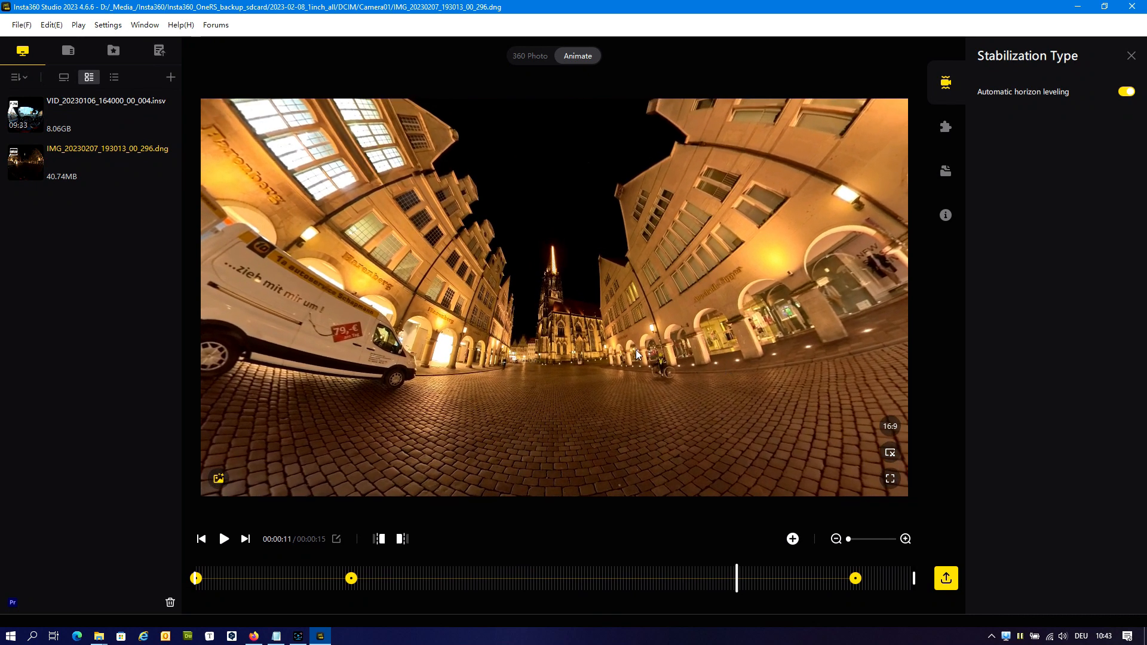